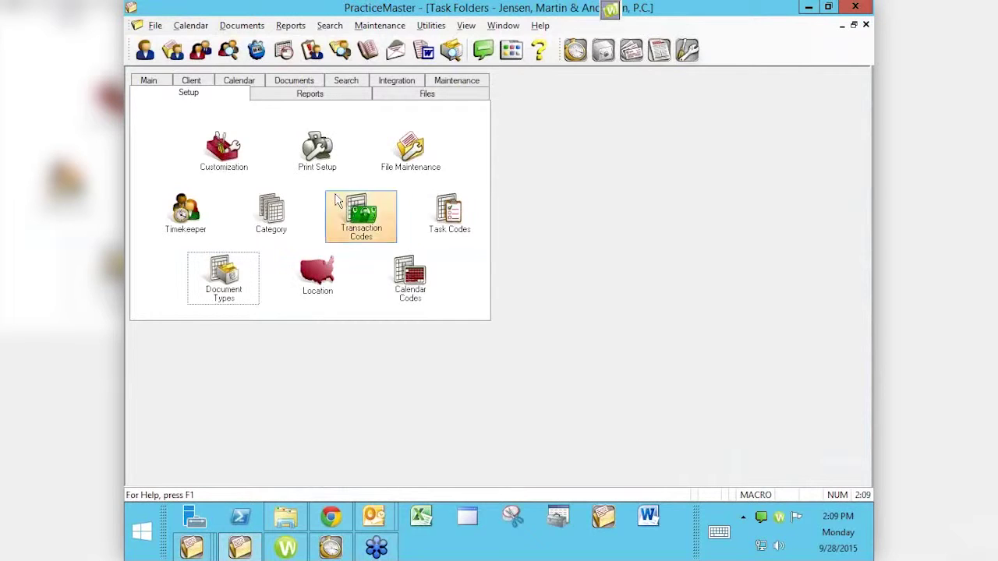
# Open the Daily Calendar, examine how the events are colored, and close it
pyautogui.click(148, 81)
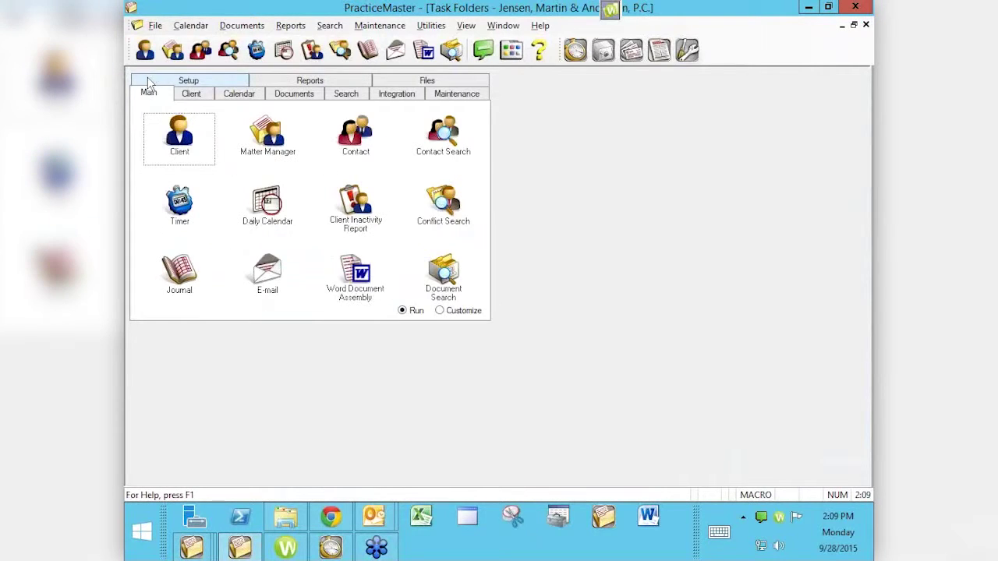
pyautogui.click(230, 99)
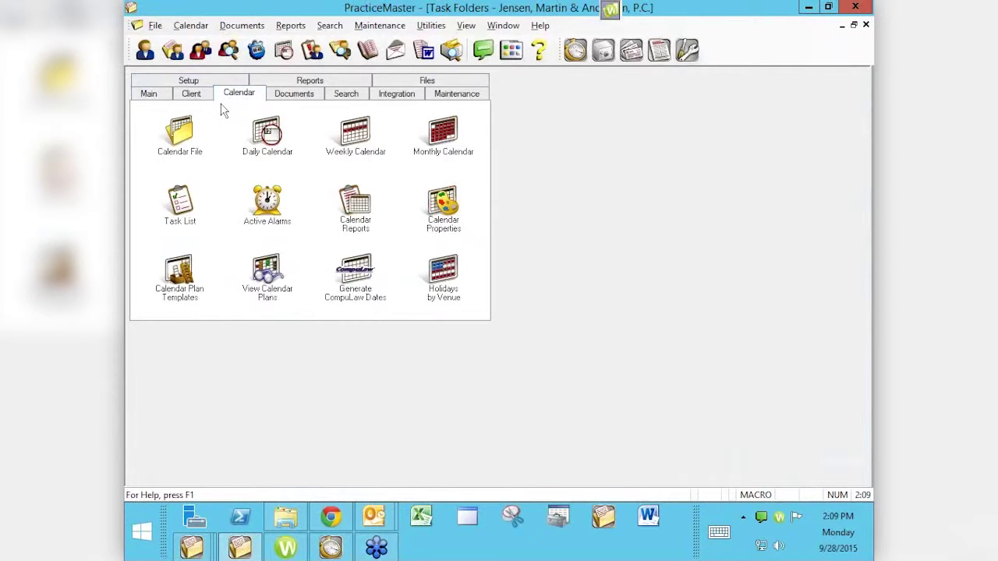
pyautogui.click(265, 139)
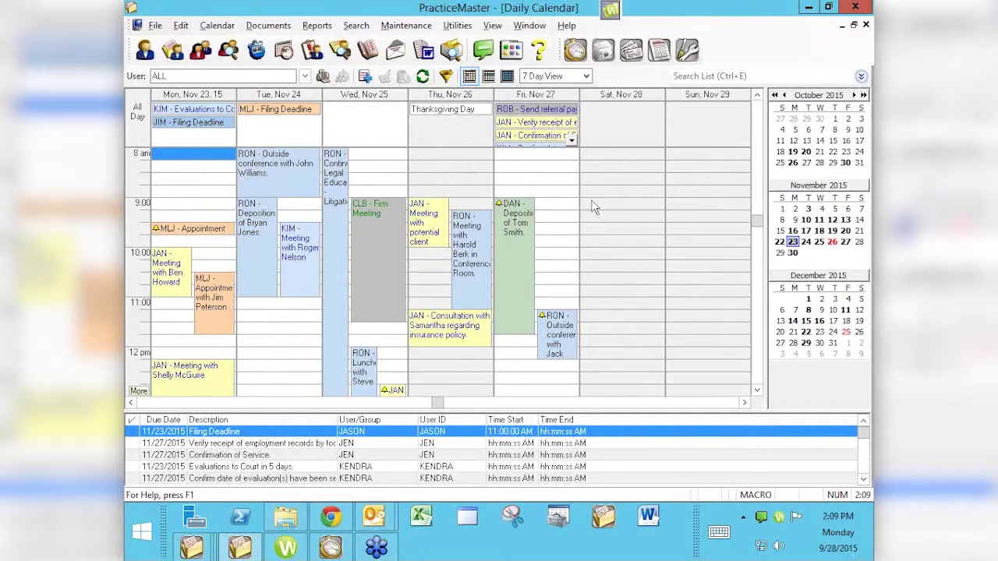
pyautogui.click(866, 25)
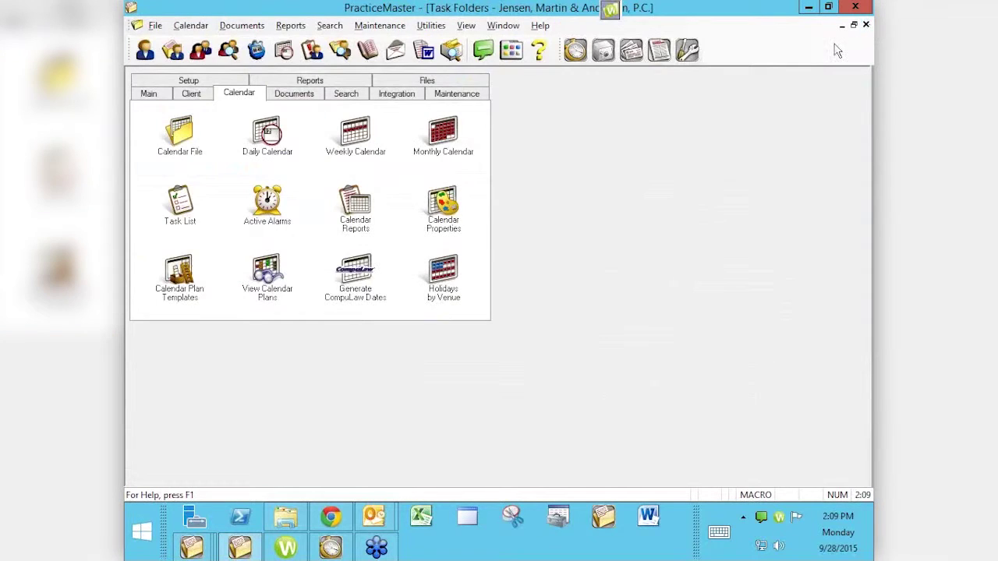
# Base the calendar event colors on Calendar Code information and check the result in the Daily Calendar
pyautogui.click(441, 210)
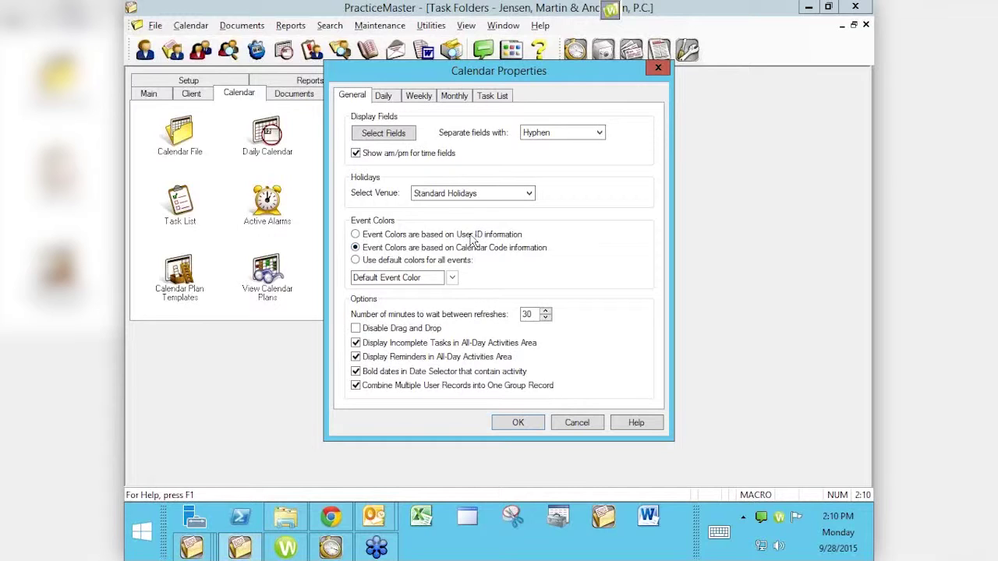
pyautogui.click(516, 422)
pyautogui.doubleClick(264, 147)
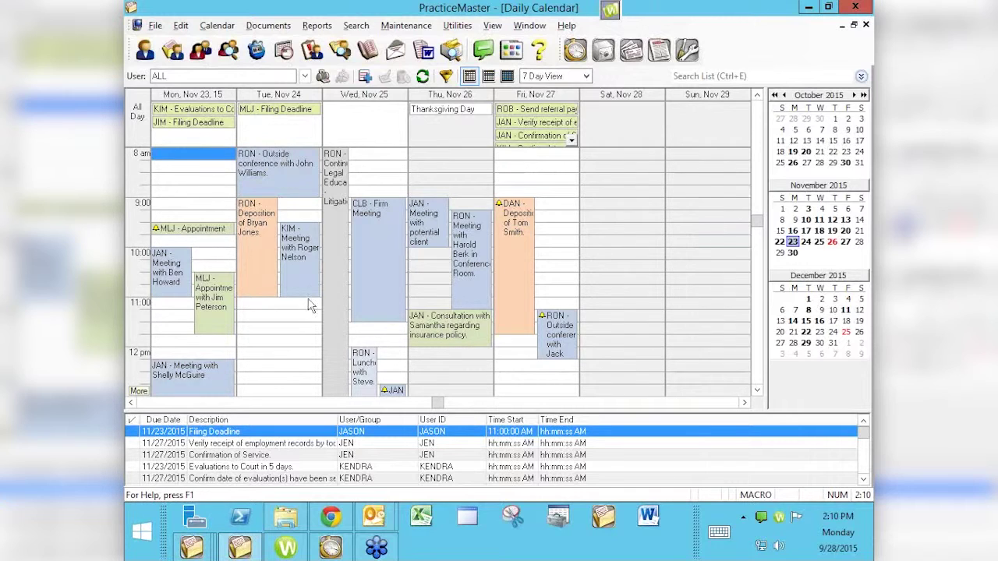
pyautogui.click(865, 25)
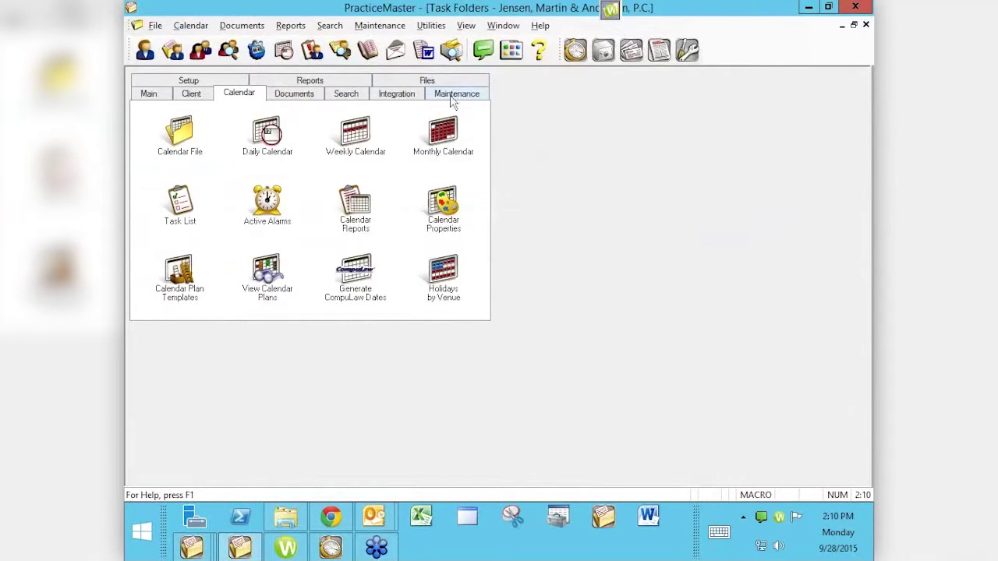
# Open the Anniversary record in the Calendar Codes file and bring up its event color selection
pyautogui.click(229, 84)
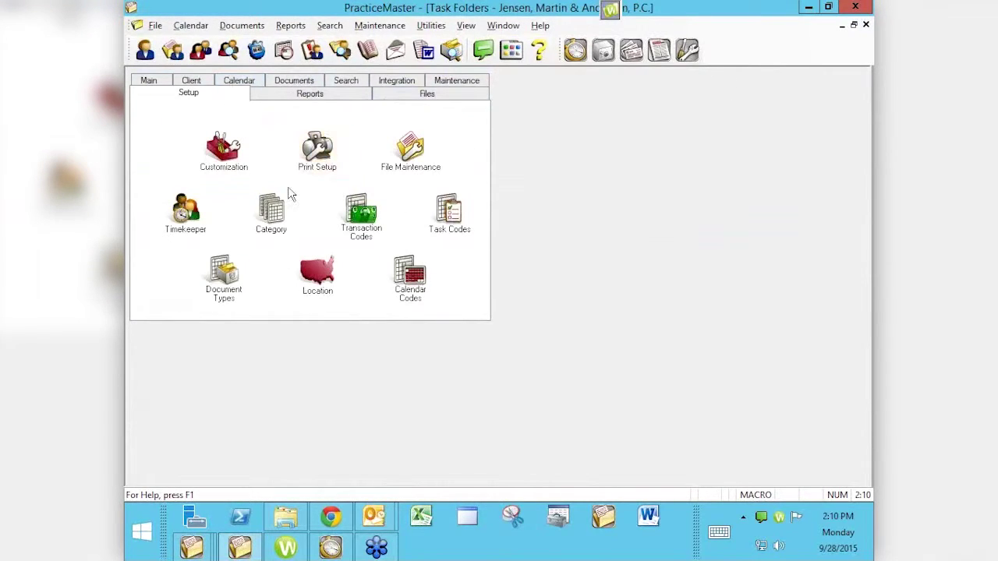
pyautogui.click(419, 289)
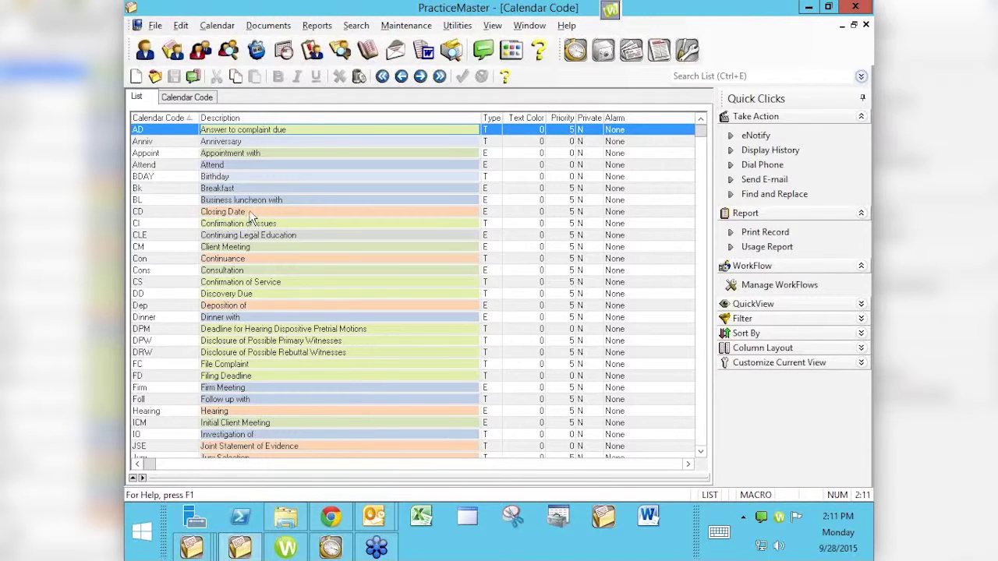
pyautogui.click(219, 145)
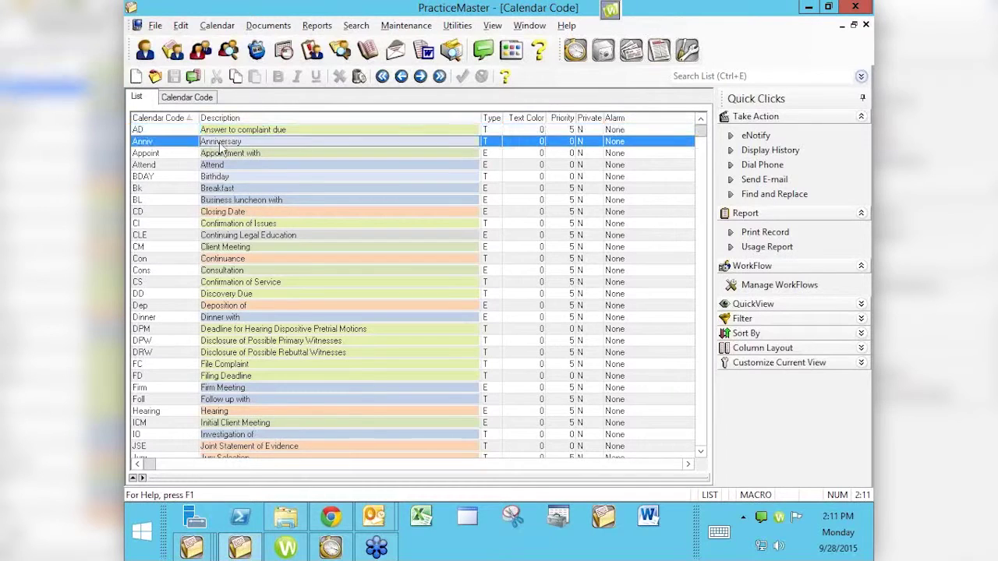
pyautogui.doubleClick(221, 148)
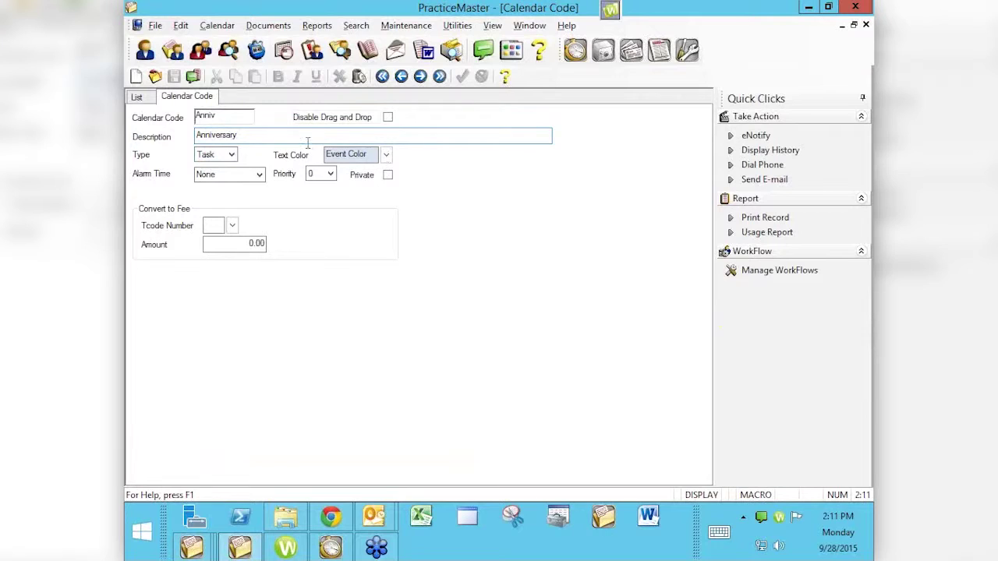
pyautogui.click(386, 155)
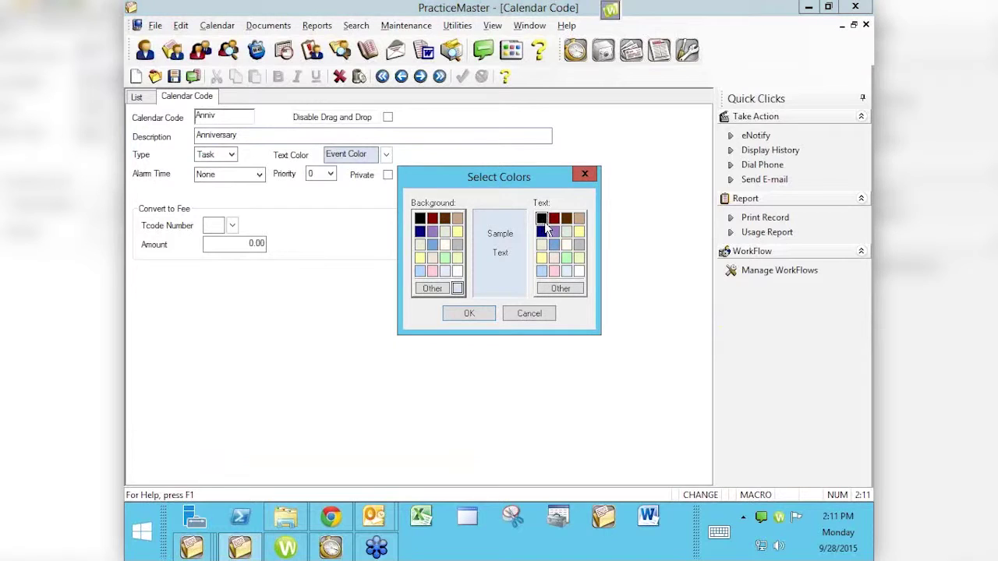
# Try preset event colors: dark blue and medium blue backgrounds with white text, and blue and yellow backgrounds with black text
pyautogui.click(419, 232)
pyautogui.click(567, 244)
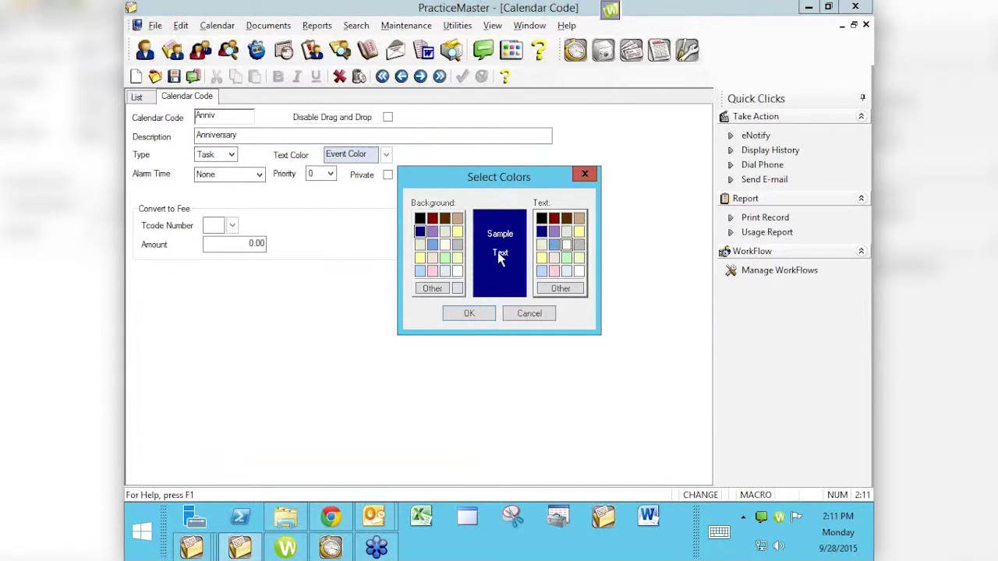
pyautogui.click(432, 245)
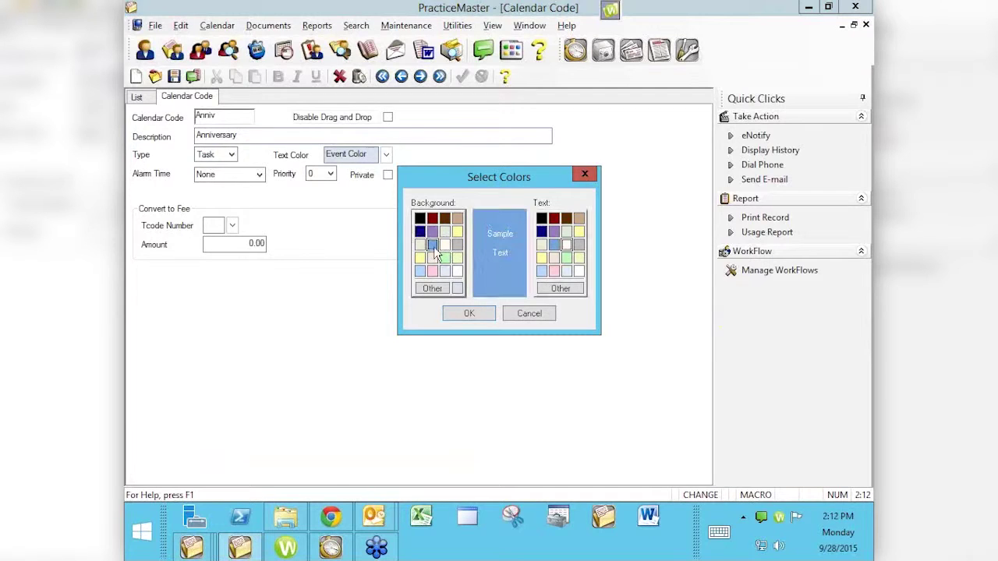
pyautogui.click(542, 220)
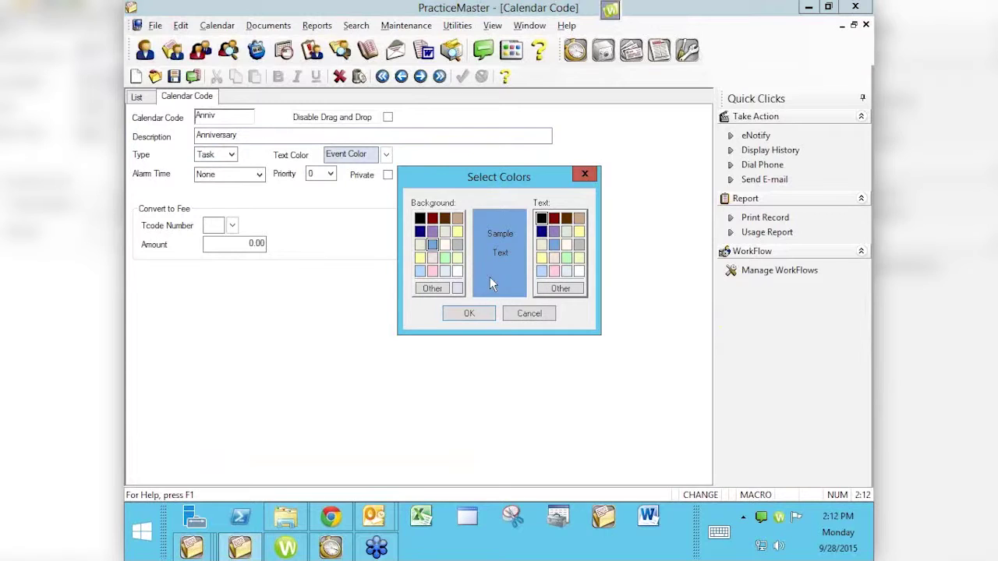
pyautogui.click(458, 234)
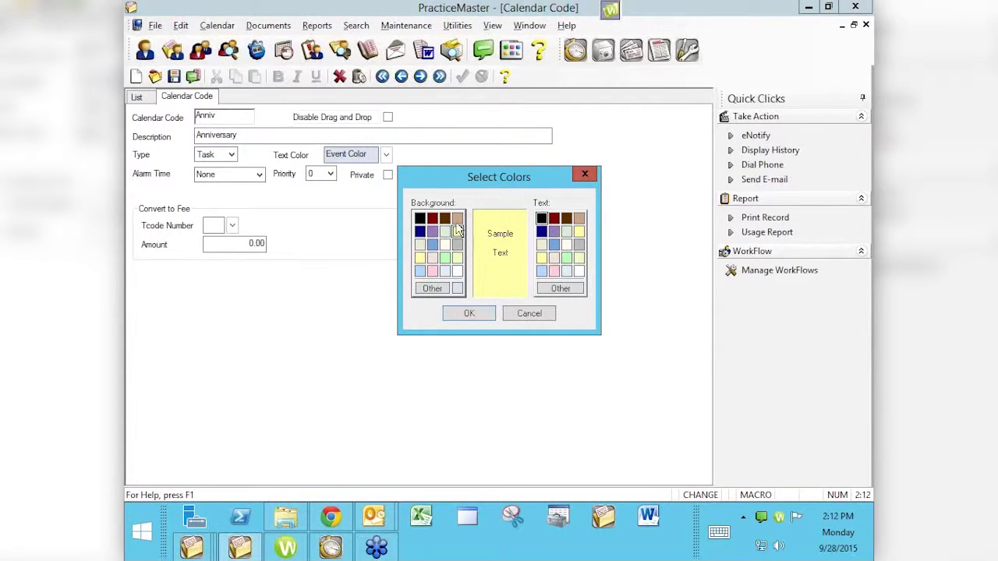
# Define a light blue custom background with RGB 191, 191, 255, add it to the custom colors, and apply it to the Anniversary code
pyautogui.click(439, 289)
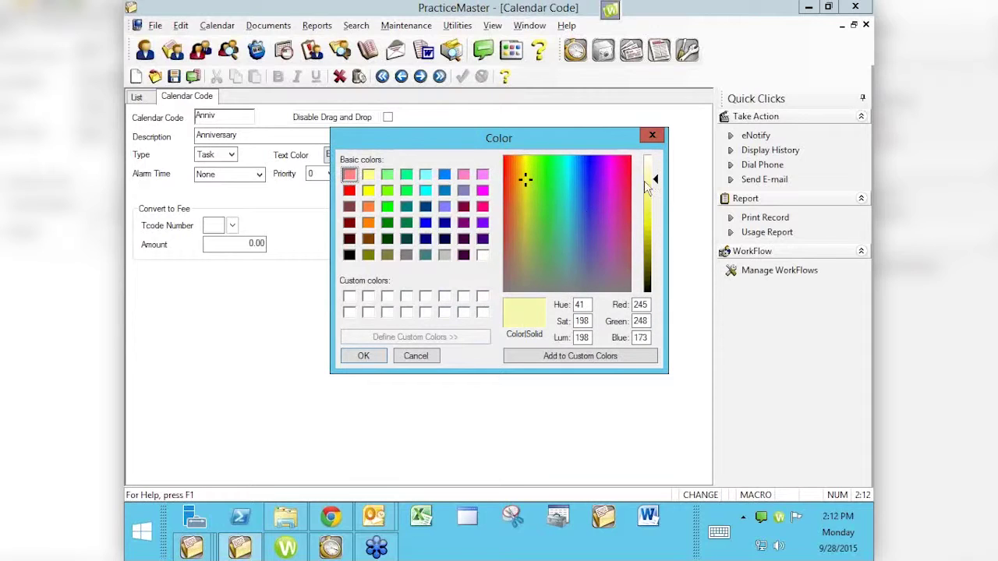
pyautogui.click(526, 171)
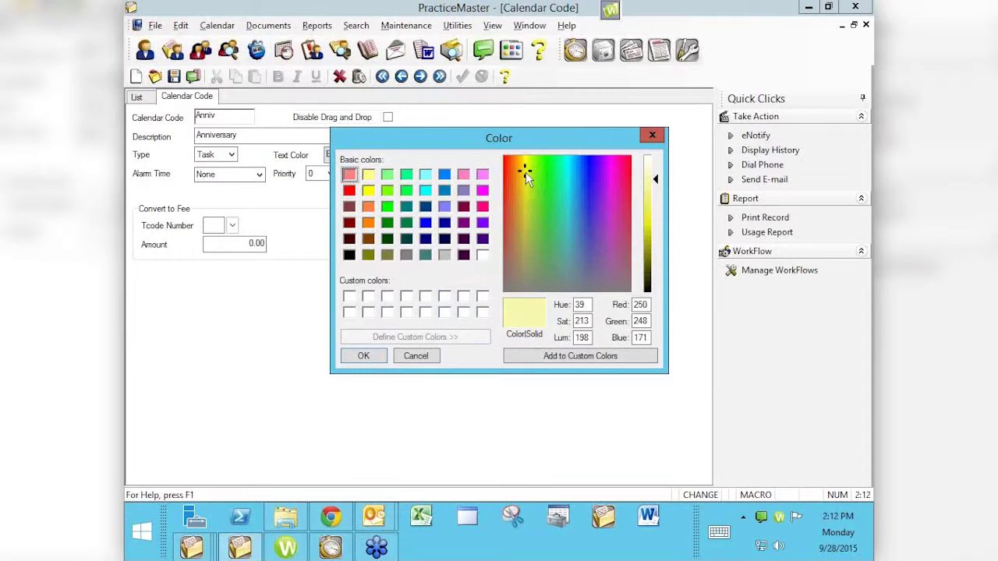
pyautogui.click(572, 222)
pyautogui.click(571, 193)
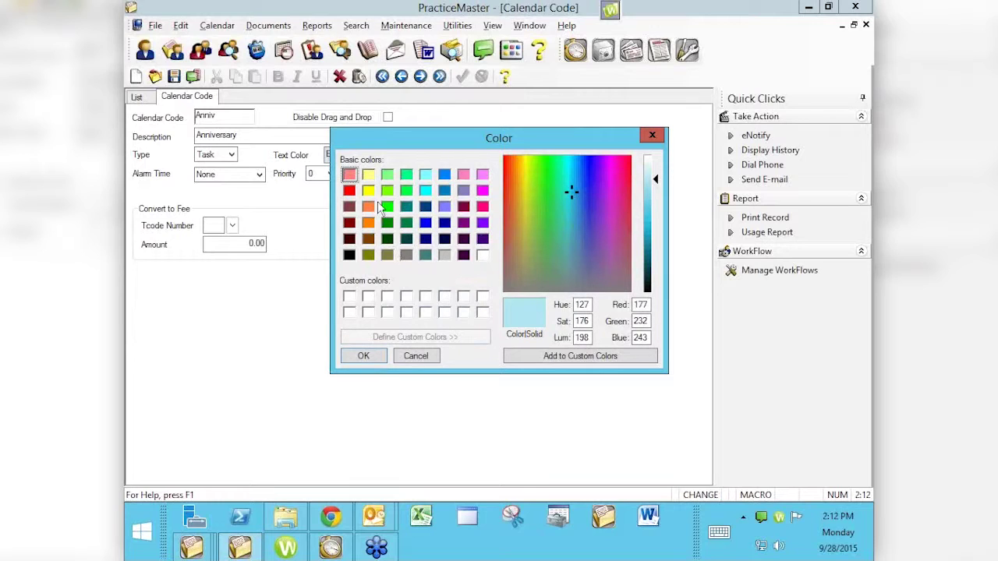
pyautogui.click(427, 223)
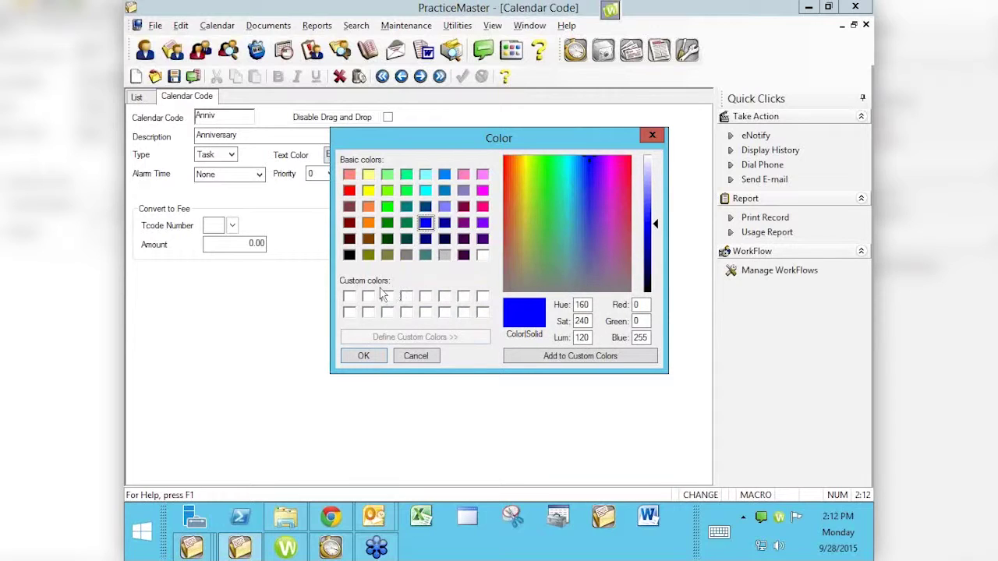
pyautogui.click(648, 174)
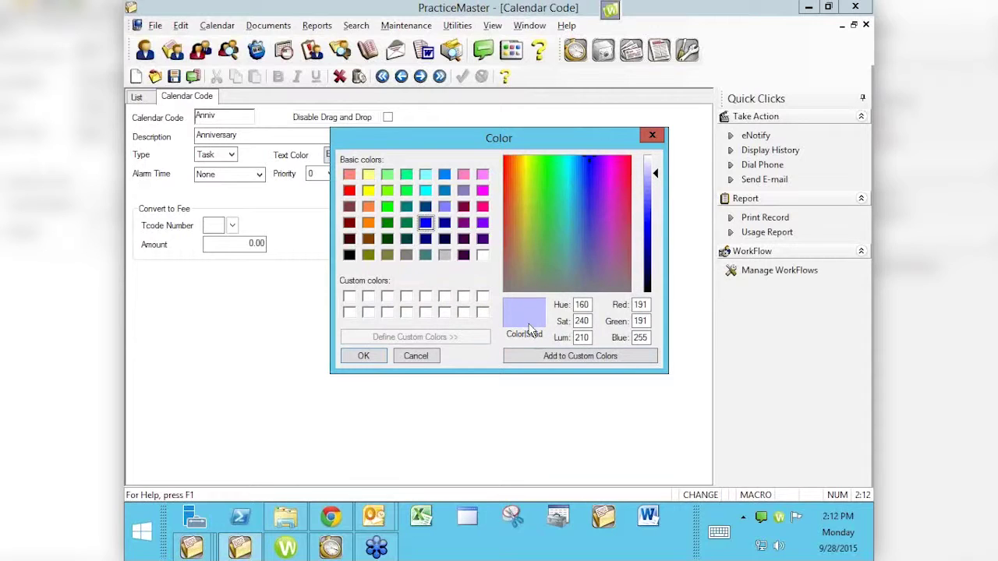
pyautogui.click(549, 359)
pyautogui.click(363, 356)
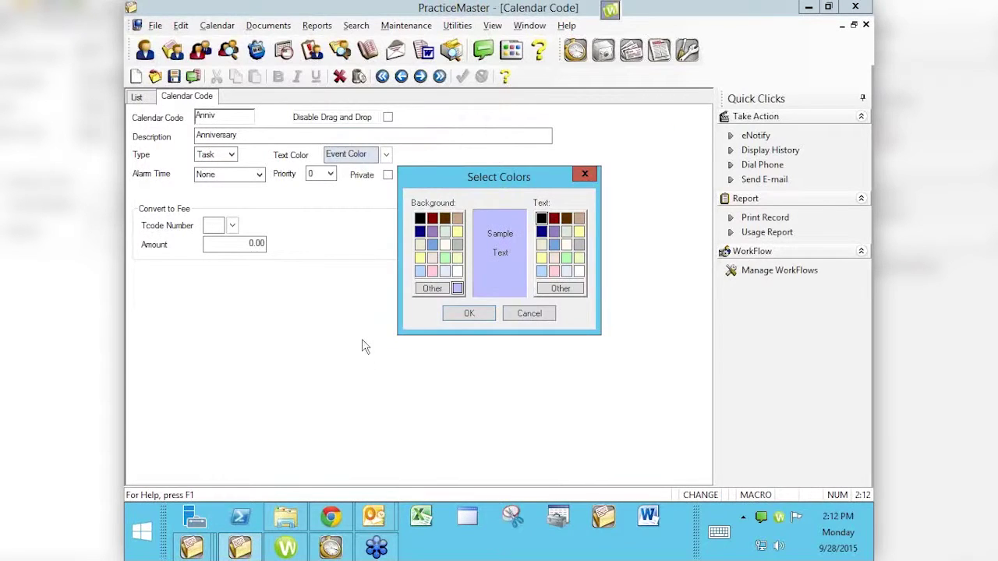
pyautogui.click(469, 313)
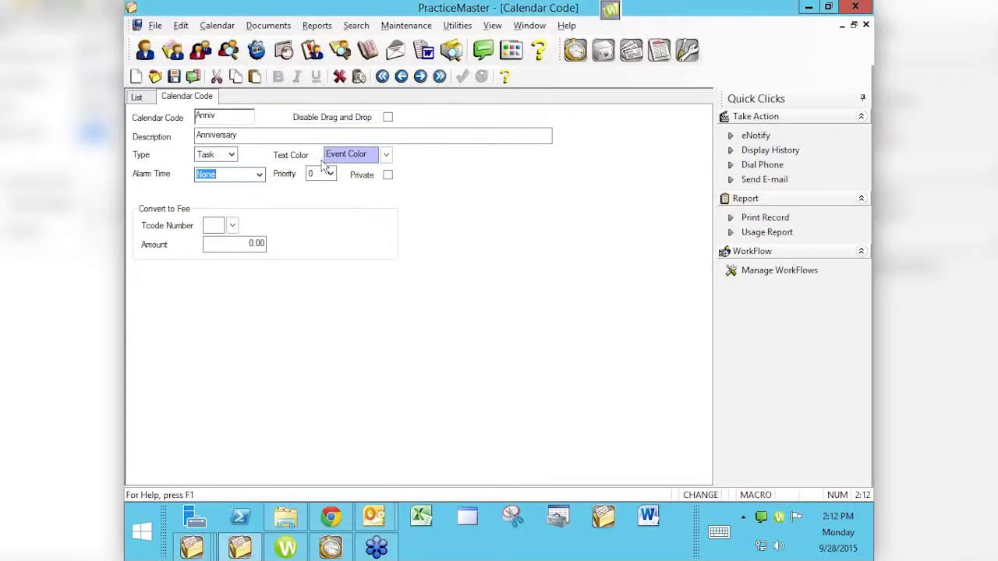
# Lighten the Anniversary code's background color to luminosity 220 and save the calendar code
pyautogui.click(388, 156)
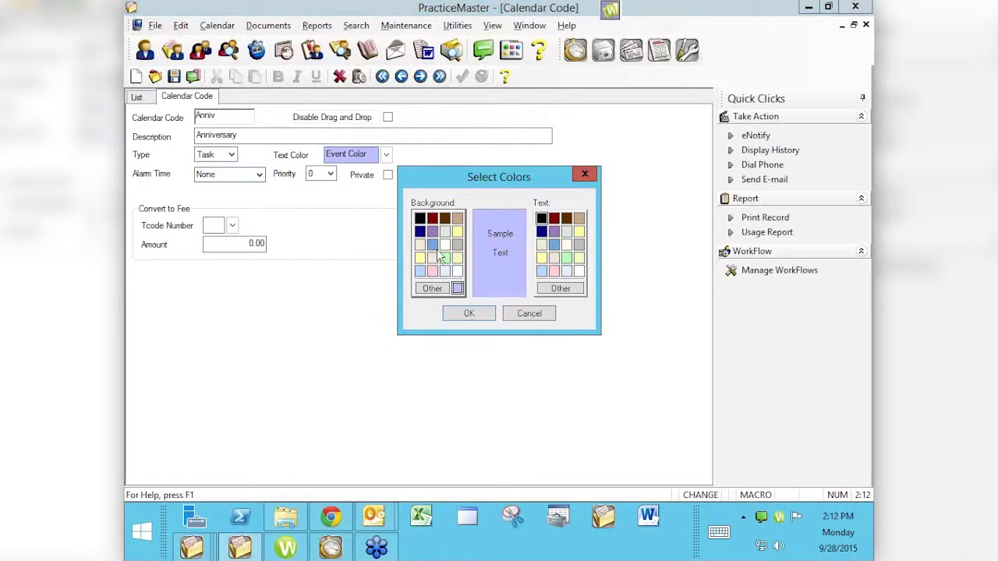
pyautogui.click(435, 287)
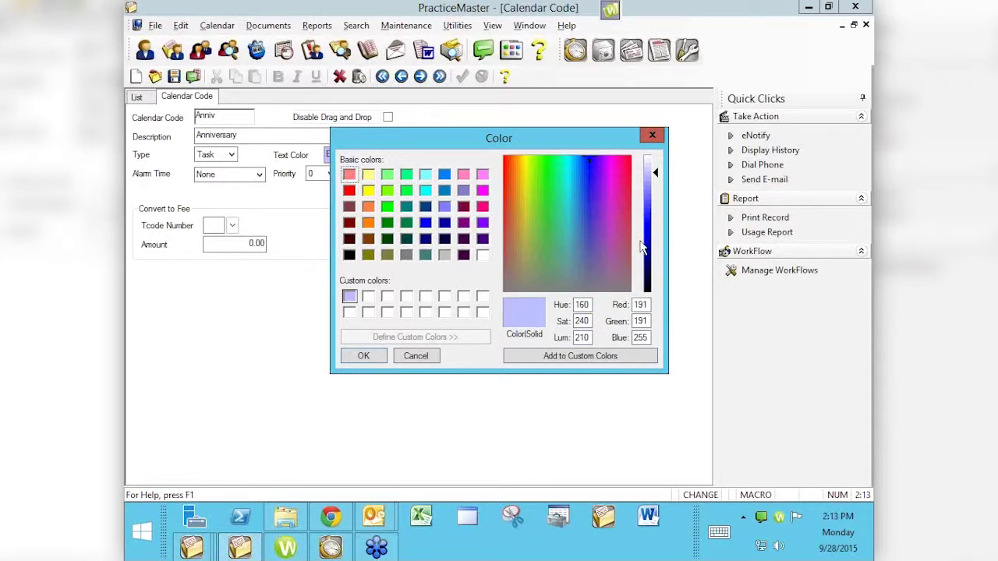
pyautogui.moveTo(654, 176); pyautogui.dragTo(655, 169)
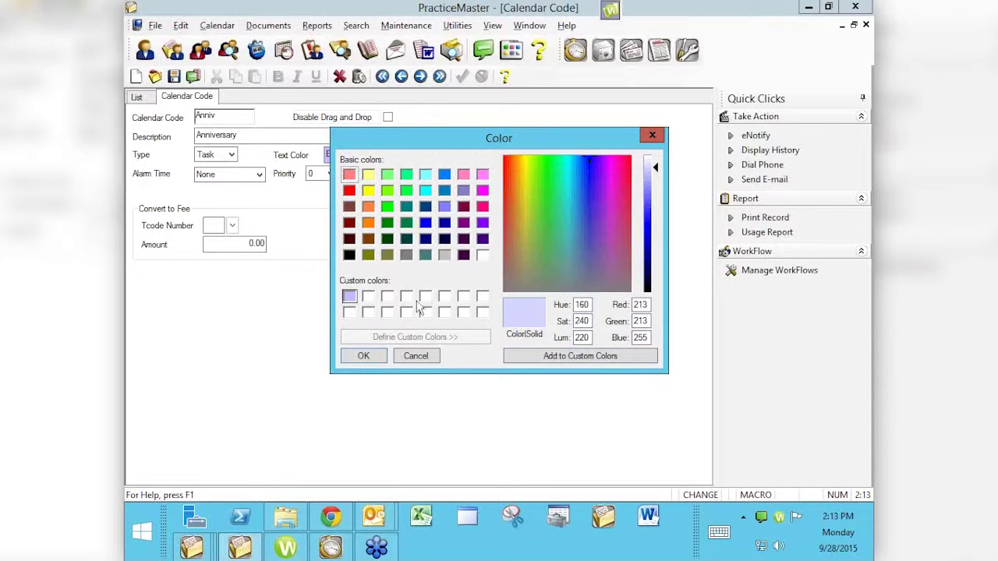
pyautogui.click(368, 355)
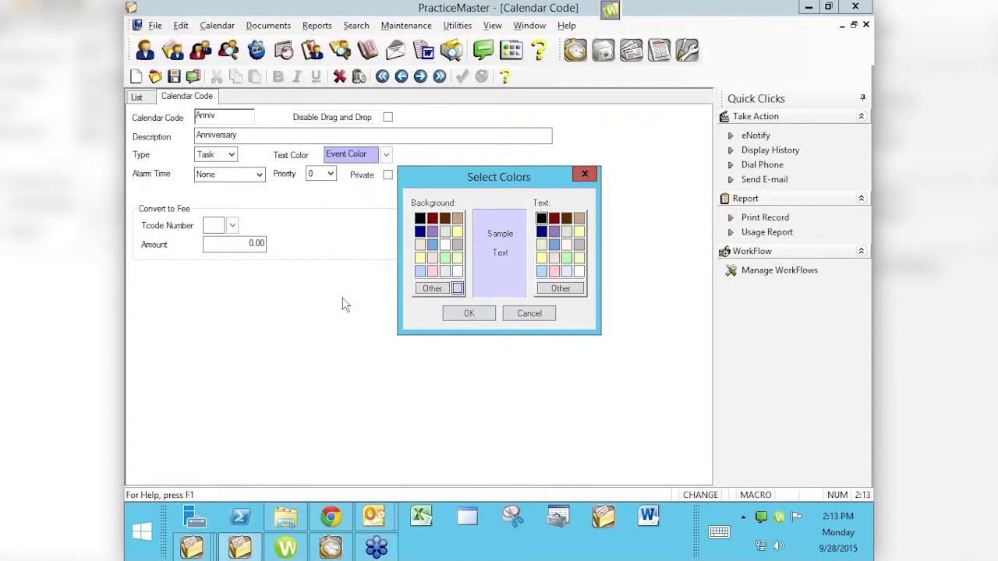
pyautogui.click(468, 314)
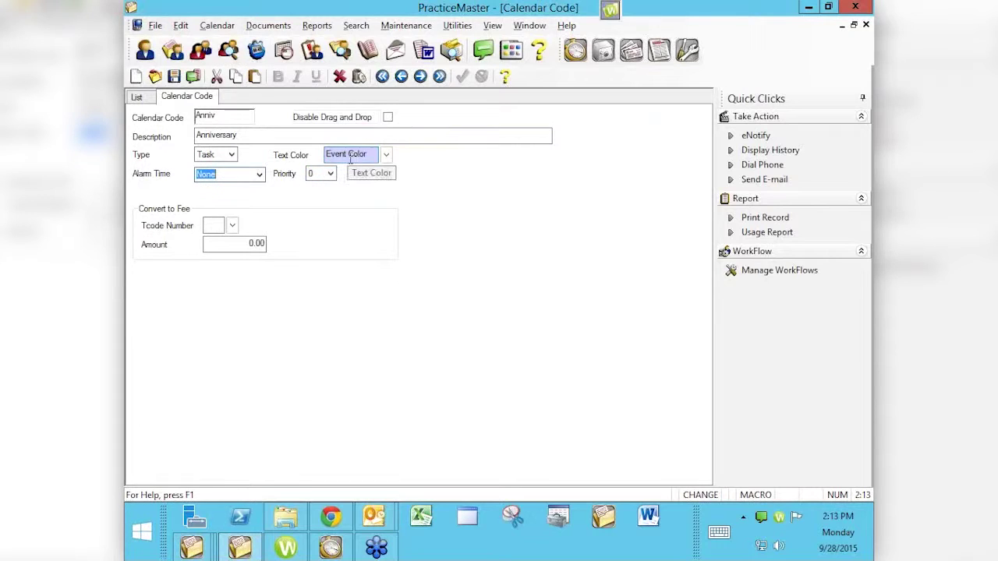
pyautogui.click(173, 75)
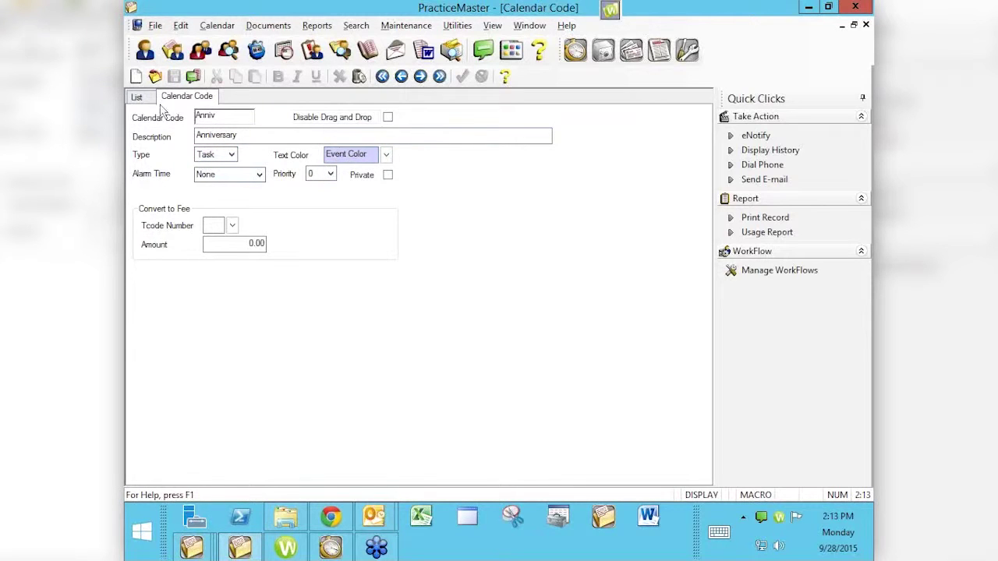
# Return to the calendar code list, review the colors assigned to the codes, and close the list
pyautogui.click(137, 96)
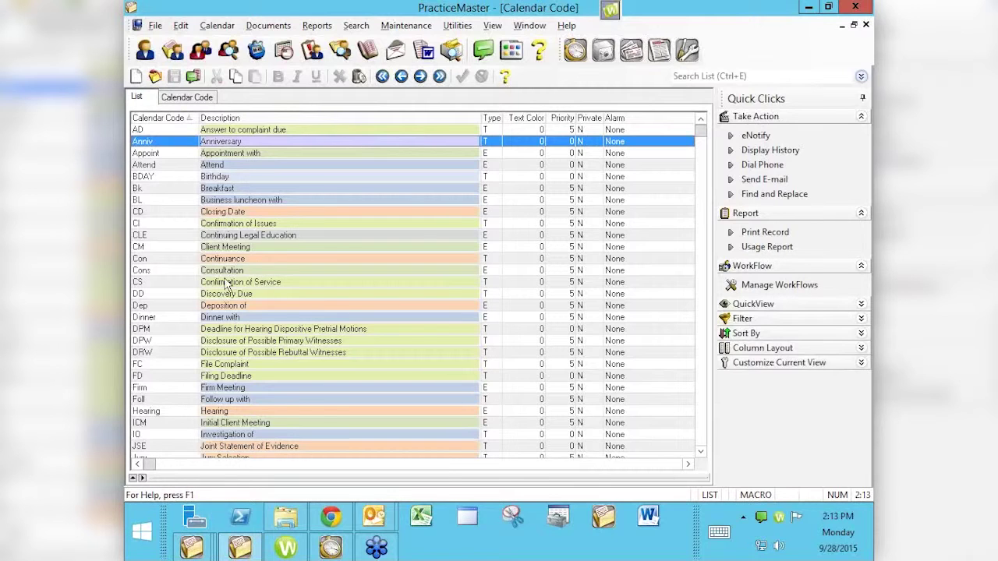
pyautogui.scroll(-3, 247, 310)
pyautogui.scroll(-1, 246, 310)
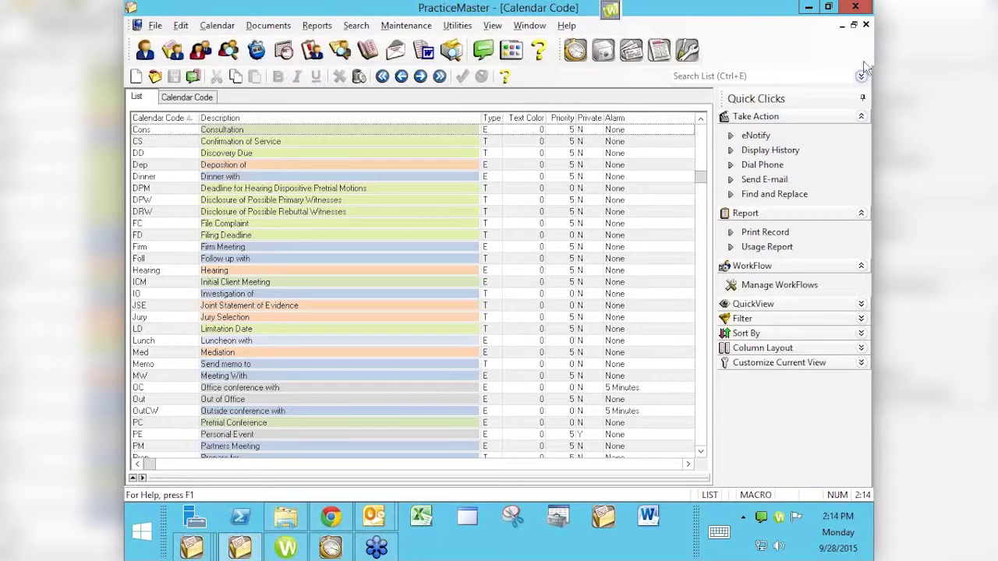
pyautogui.click(865, 24)
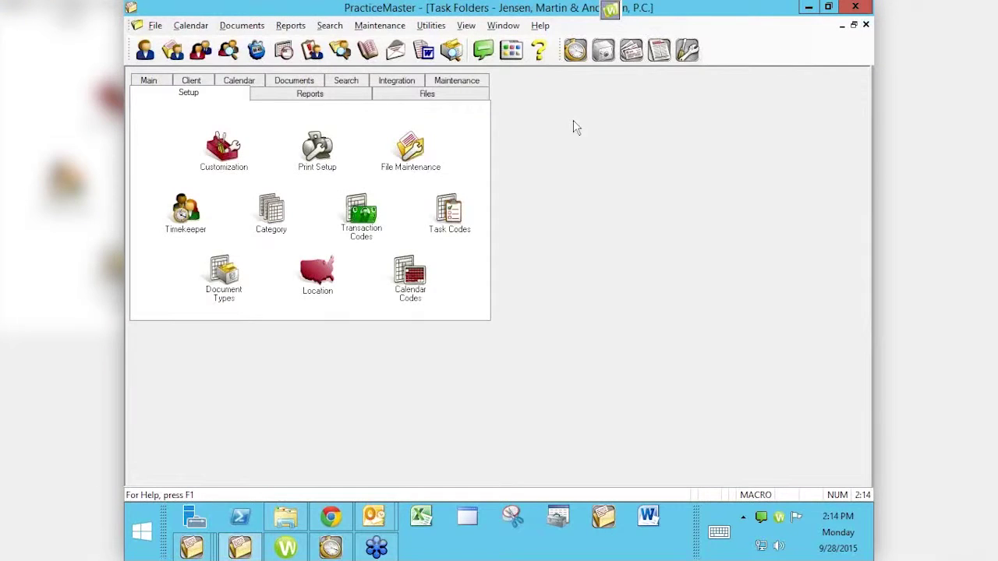
# Open the Daily Calendar and review the event colors for the week of November 23
pyautogui.click(149, 81)
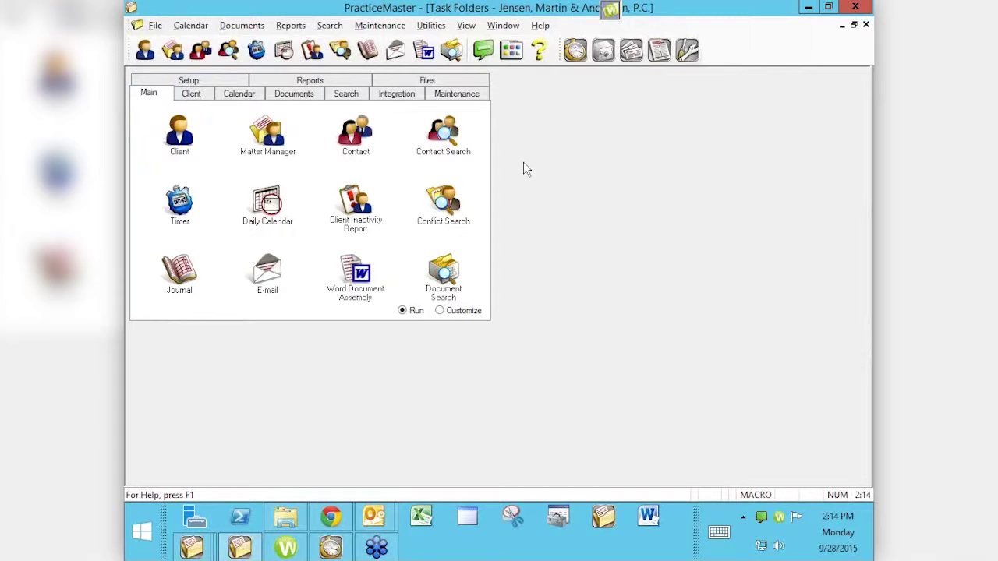
pyautogui.click(267, 205)
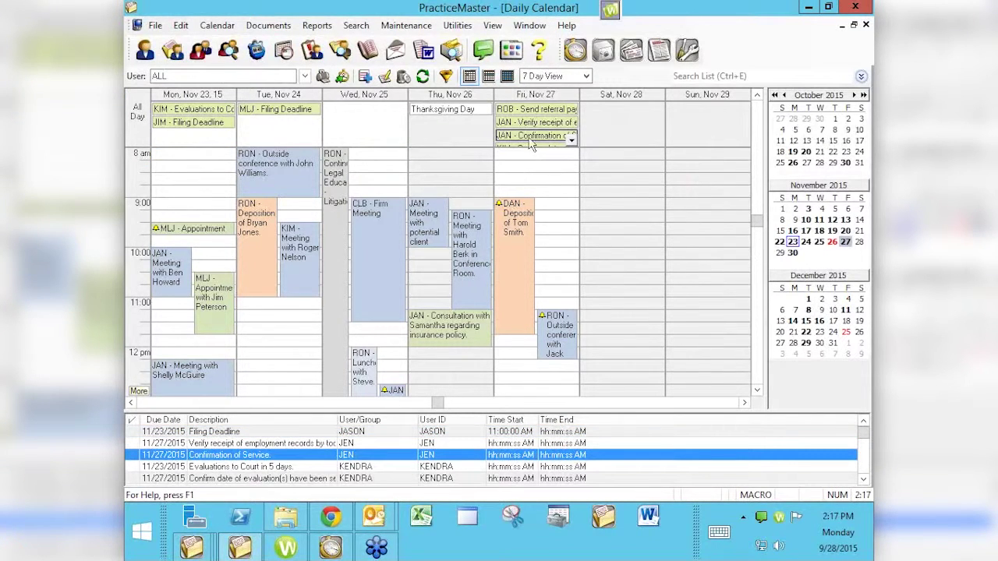
pyautogui.click(527, 28)
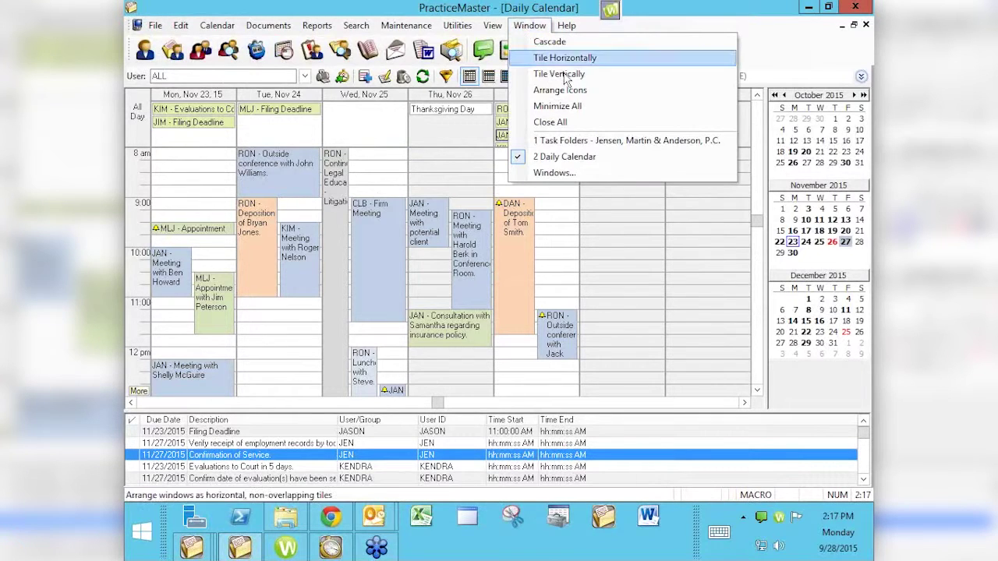
pyautogui.click(458, 168)
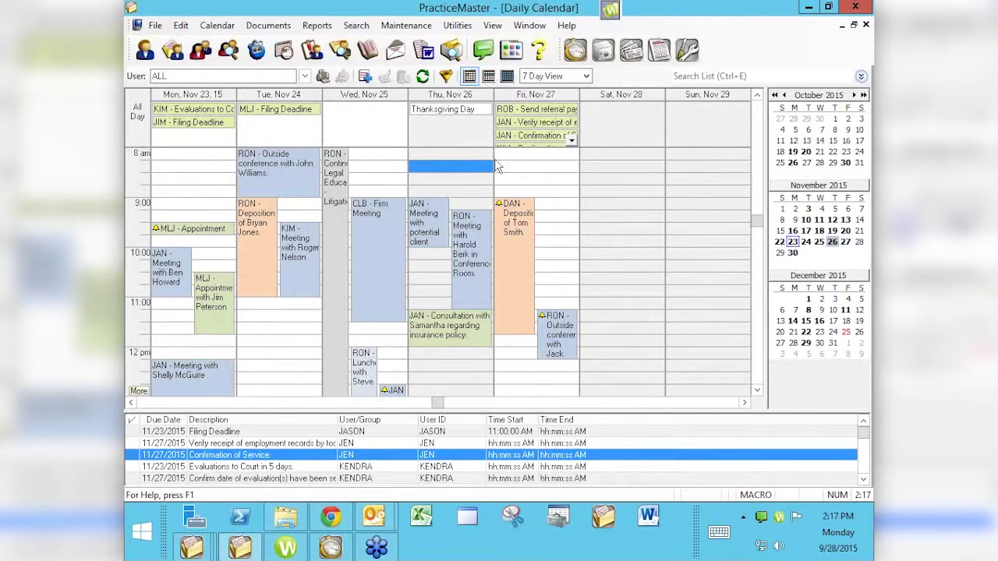
# Return to the task folders, open the Closing Date (CD) code from the Calendar Codes list, and inspect its Type setting
pyautogui.click(533, 30)
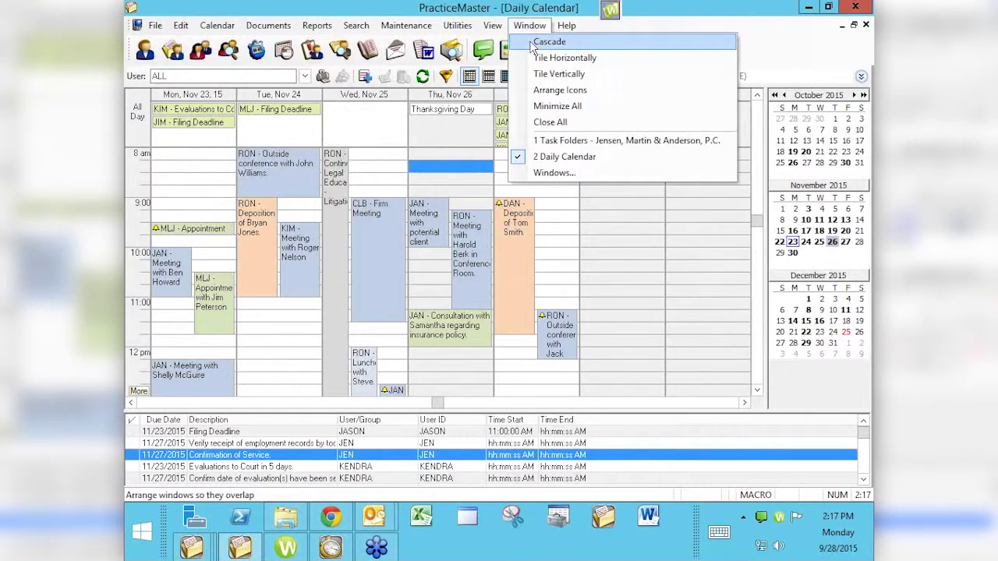
pyautogui.click(554, 146)
pyautogui.doubleClick(411, 283)
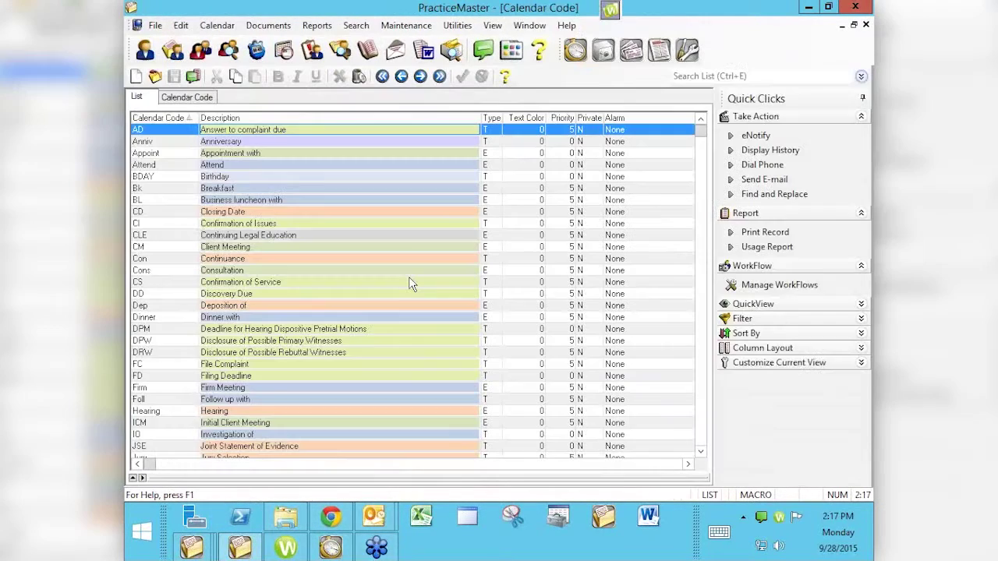
pyautogui.doubleClick(334, 213)
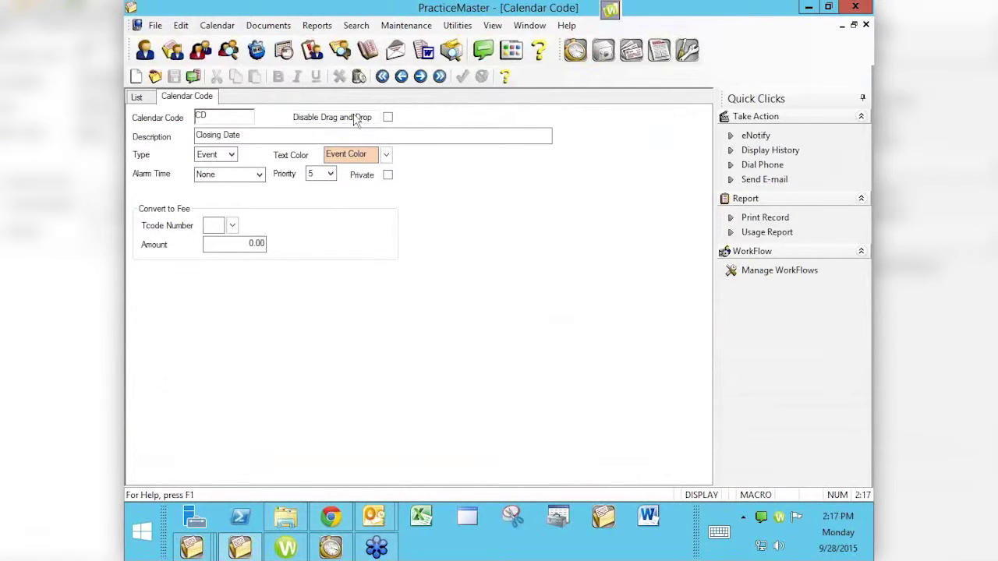
pyautogui.click(239, 157)
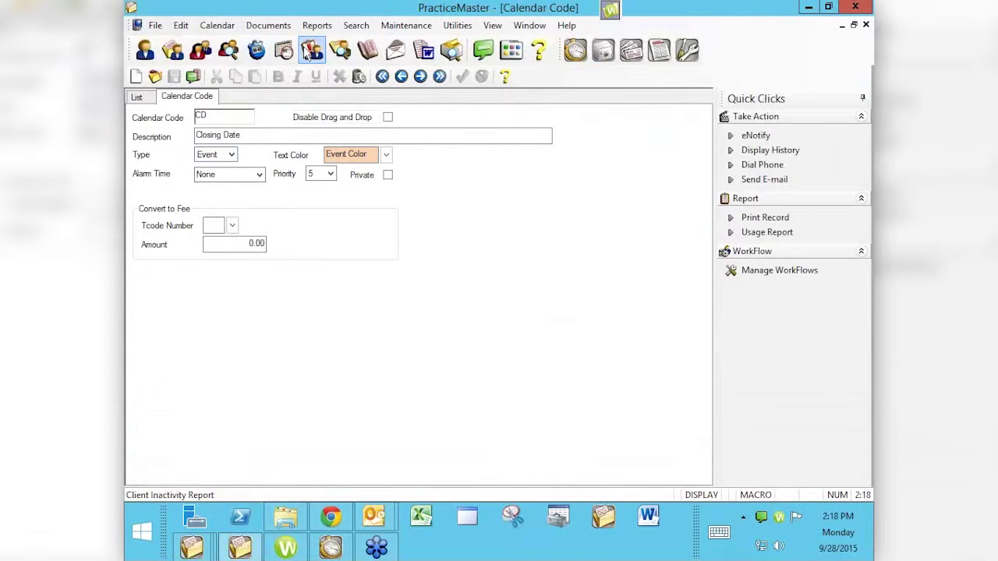
# Open the Daily Calendar, move the Send referral payment task to Thursday, November 26, and move it back to Friday, November 27
pyautogui.click(284, 51)
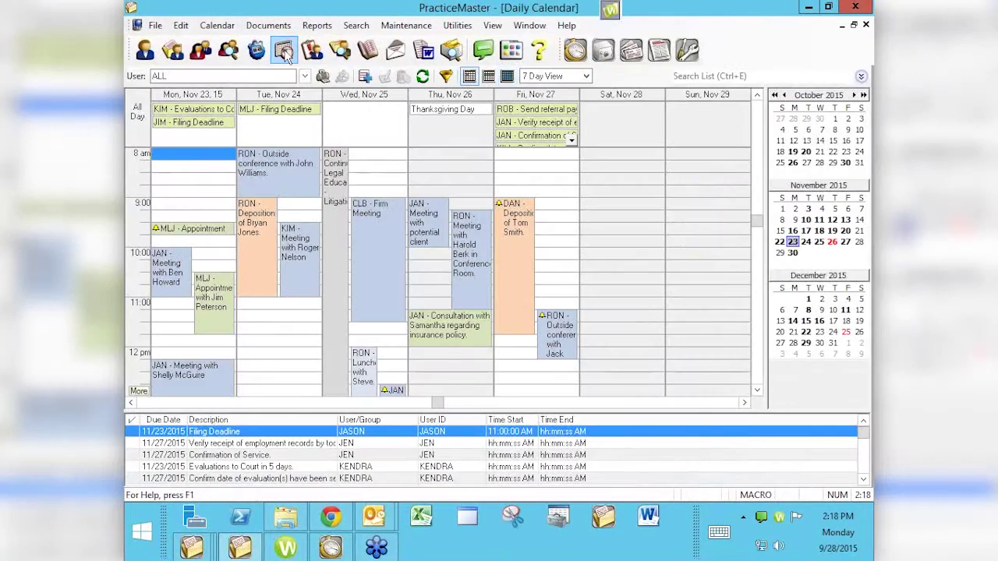
pyautogui.click(508, 124)
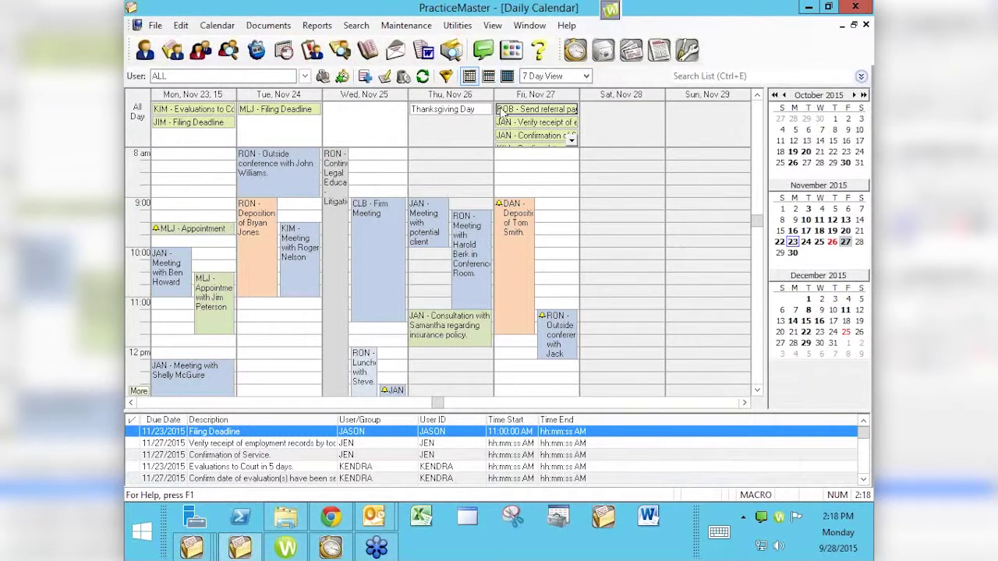
pyautogui.moveTo(503, 116); pyautogui.dragTo(464, 133)
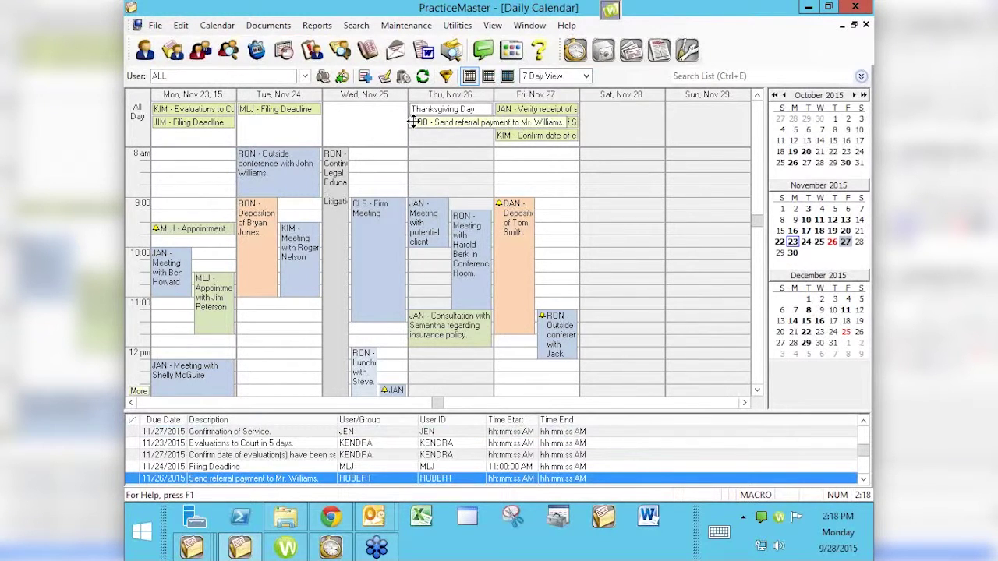
pyautogui.moveTo(413, 123); pyautogui.dragTo(512, 111)
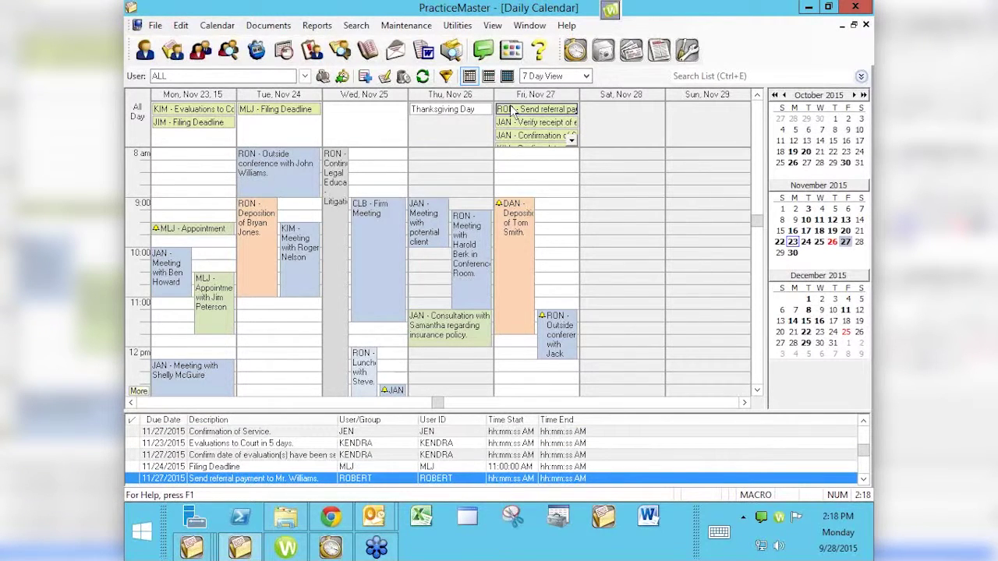
# Review the Daily and General settings in Calendar Properties, including the Disable Drag and Drop option, and cancel without changes
pyautogui.click(225, 27)
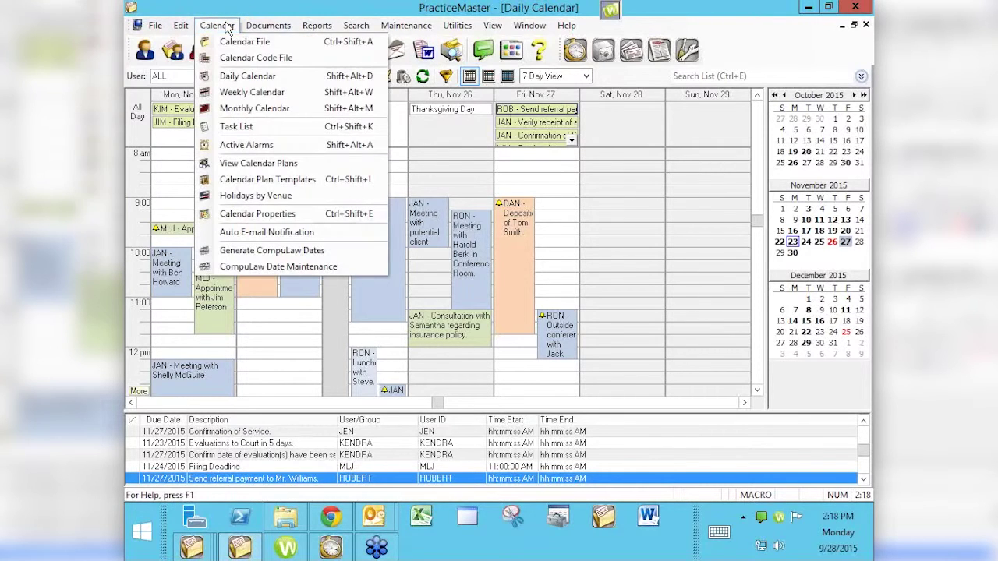
pyautogui.click(248, 215)
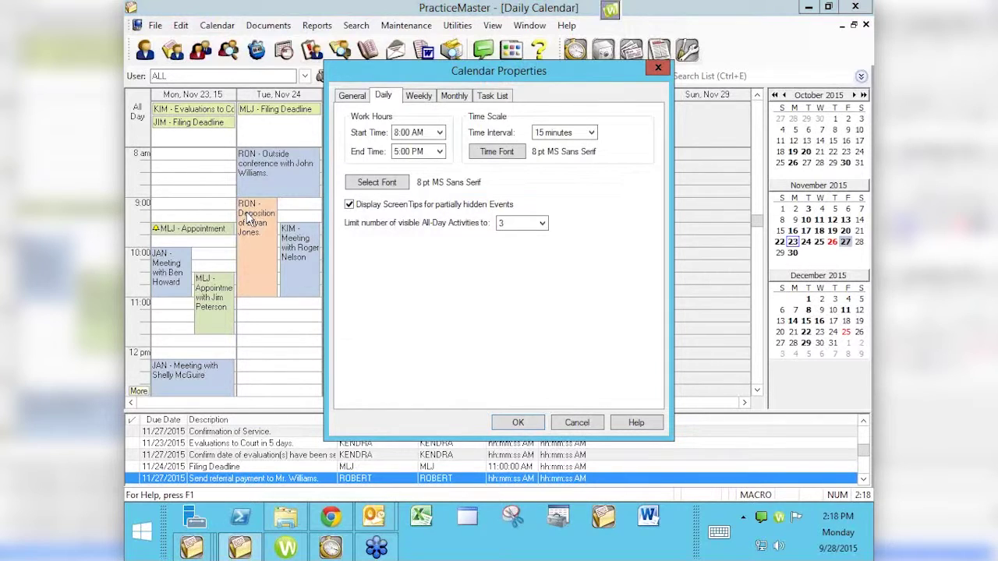
pyautogui.click(353, 96)
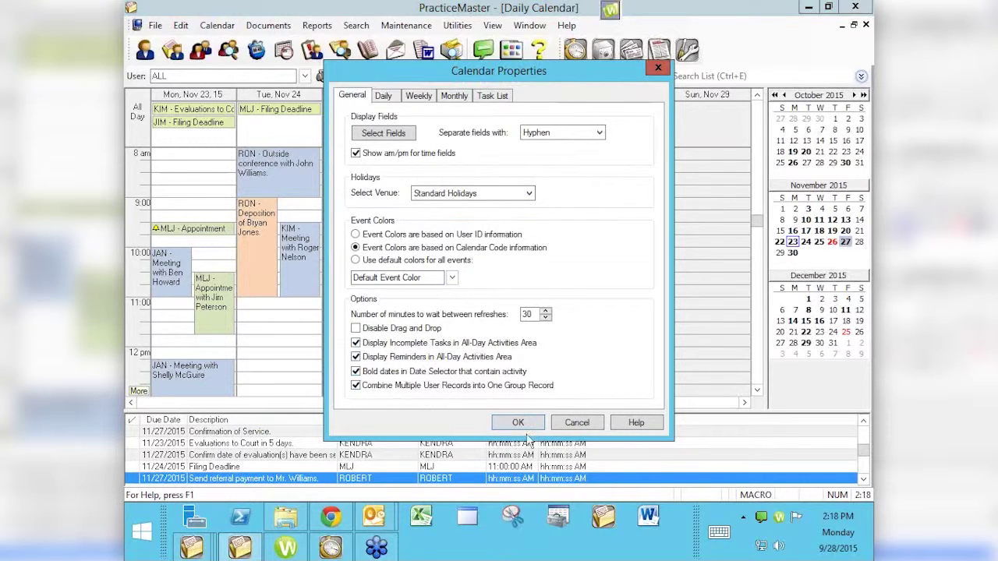
pyautogui.click(580, 421)
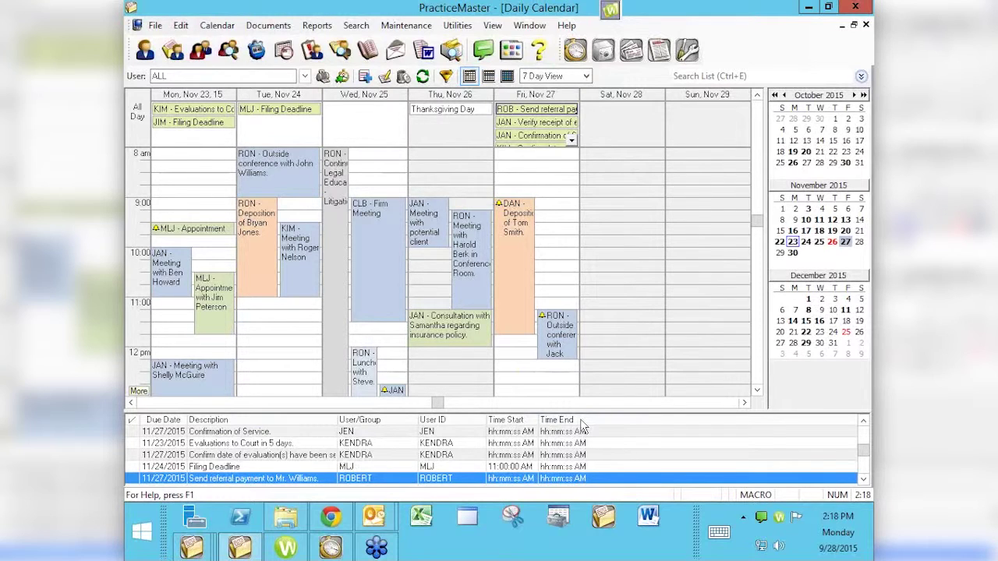
# Switch back to the Closing Date code and set its alarm time to 30 Minutes and its priority to 1
pyautogui.click(526, 28)
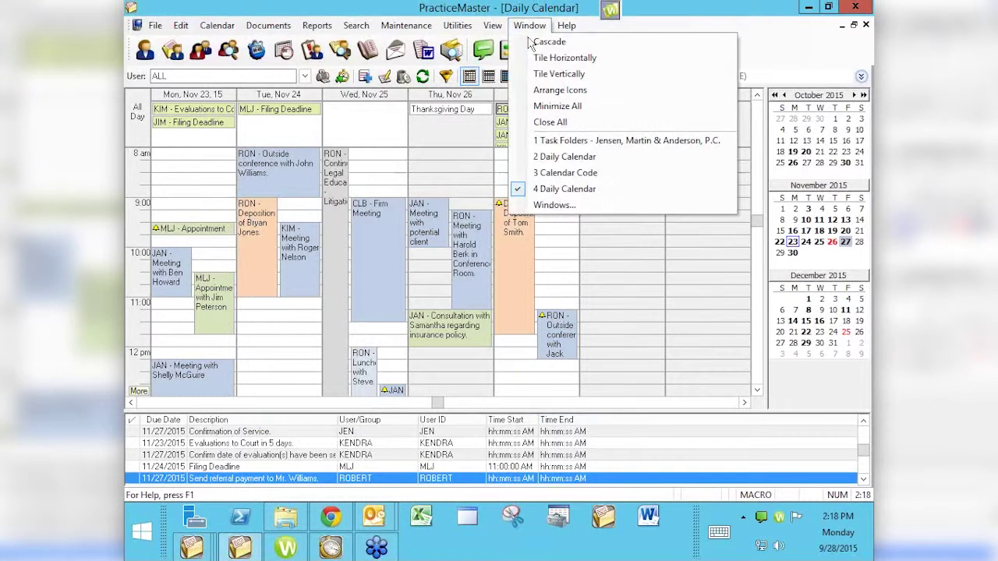
pyautogui.click(551, 173)
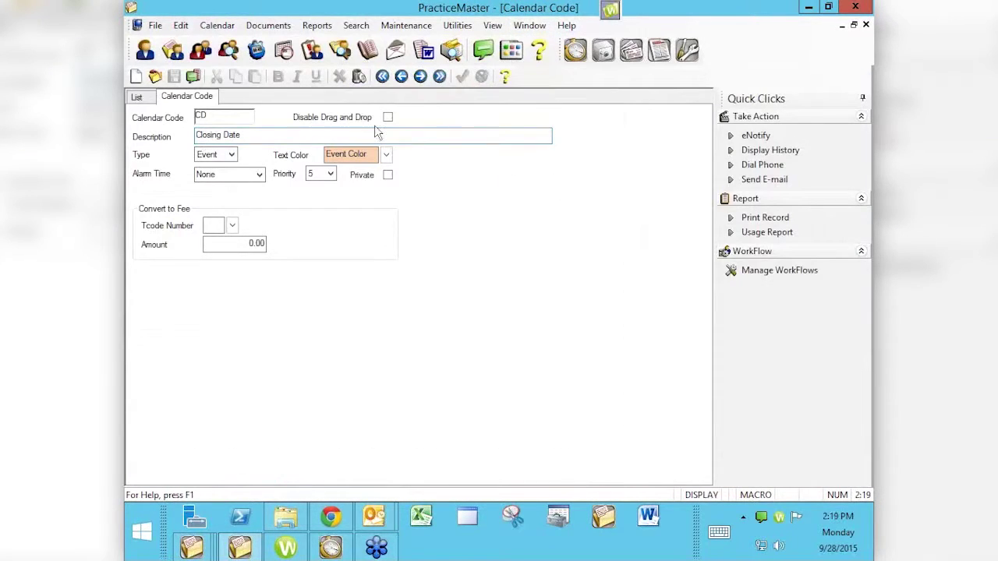
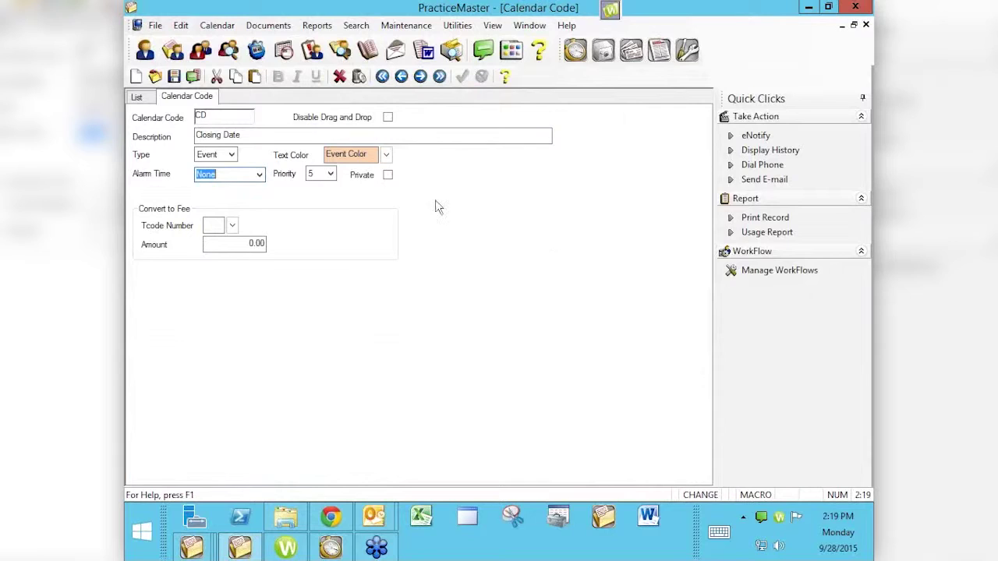
pyautogui.click(258, 176)
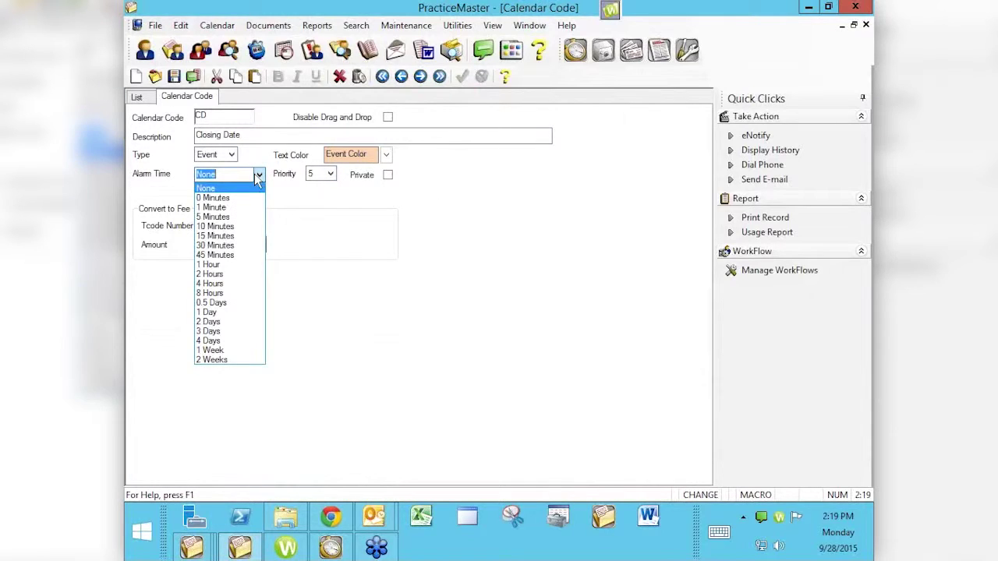
pyautogui.click(219, 244)
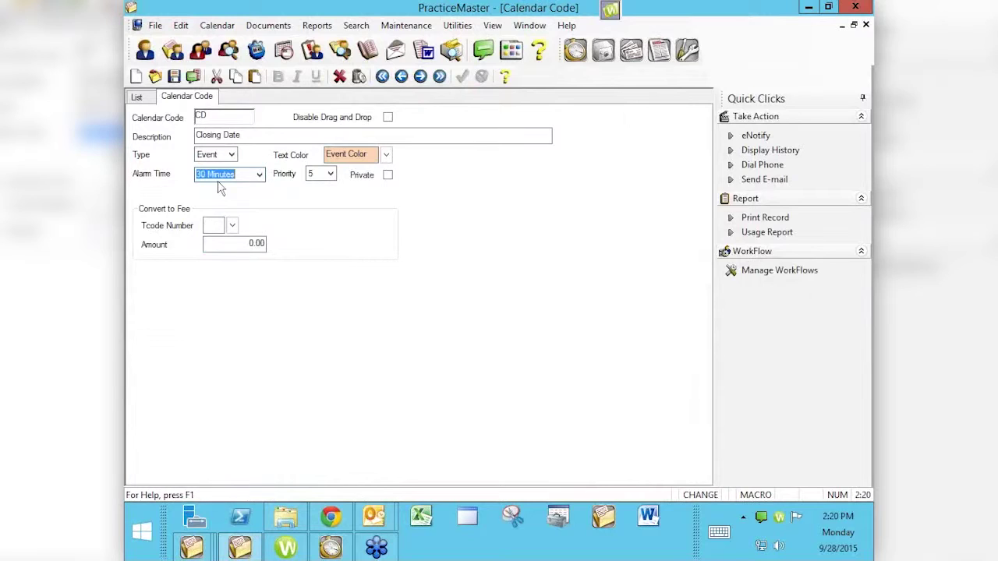
pyautogui.click(330, 175)
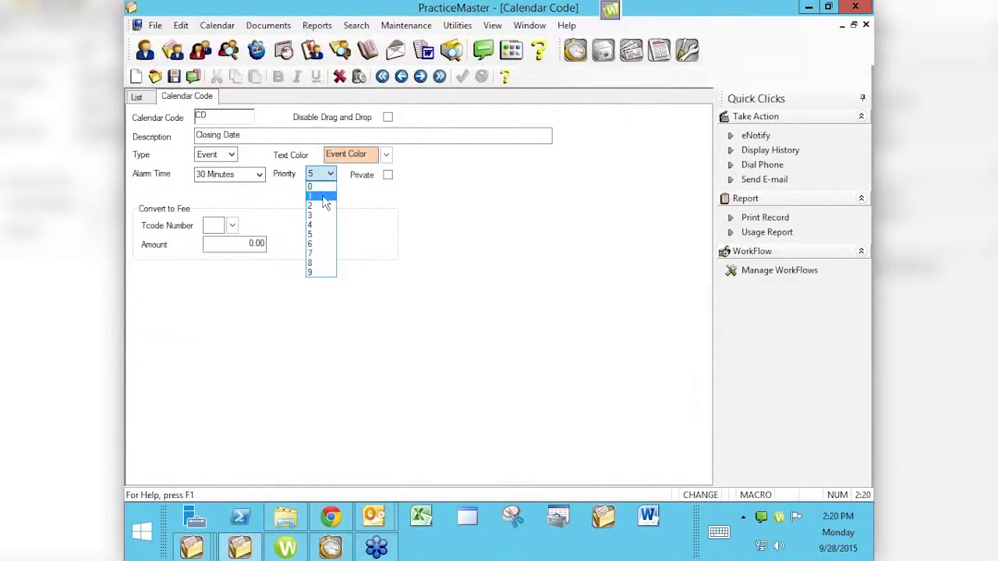
pyautogui.click(324, 197)
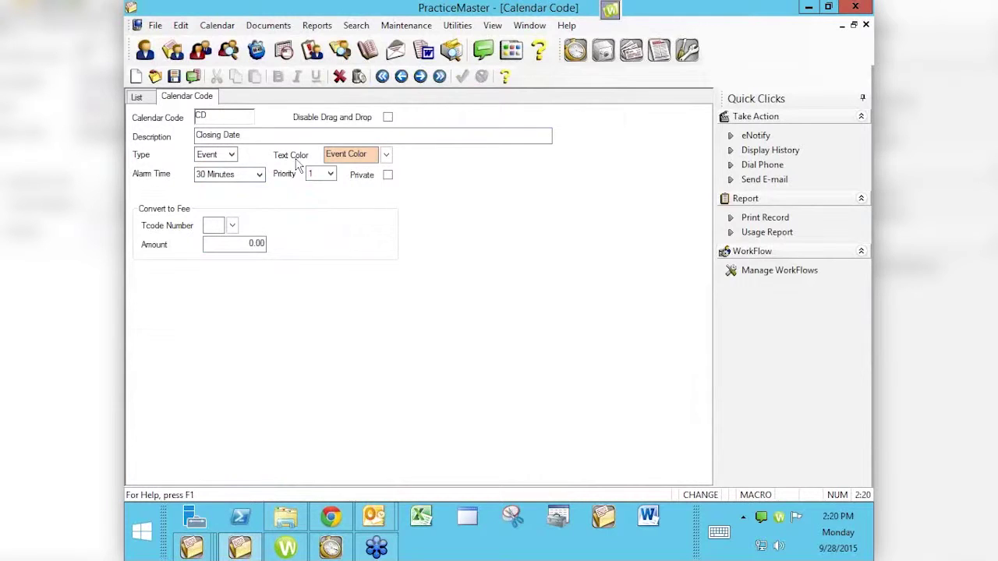
# Mark the Closing Date code as private and examine the transaction code lookup and amount field for converting it to a fee
pyautogui.click(388, 176)
pyautogui.click(231, 226)
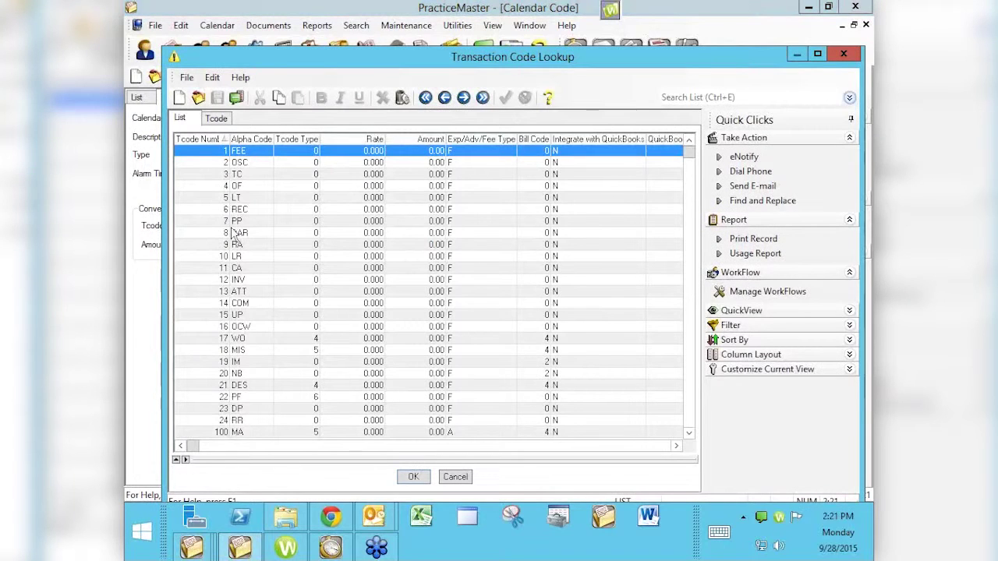
pyautogui.click(845, 56)
pyautogui.press('Tab')
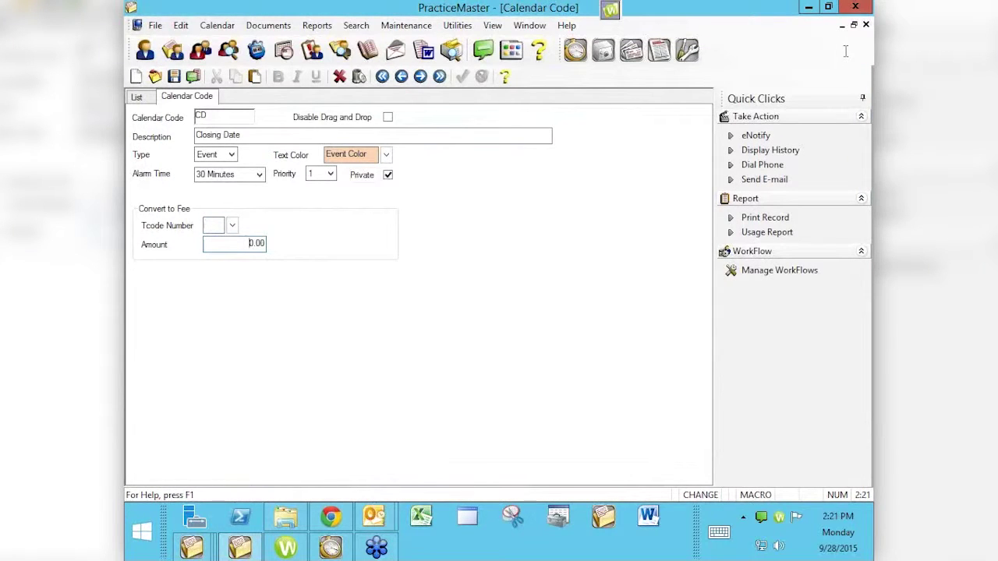
pyautogui.moveTo(238, 244); pyautogui.dragTo(296, 249)
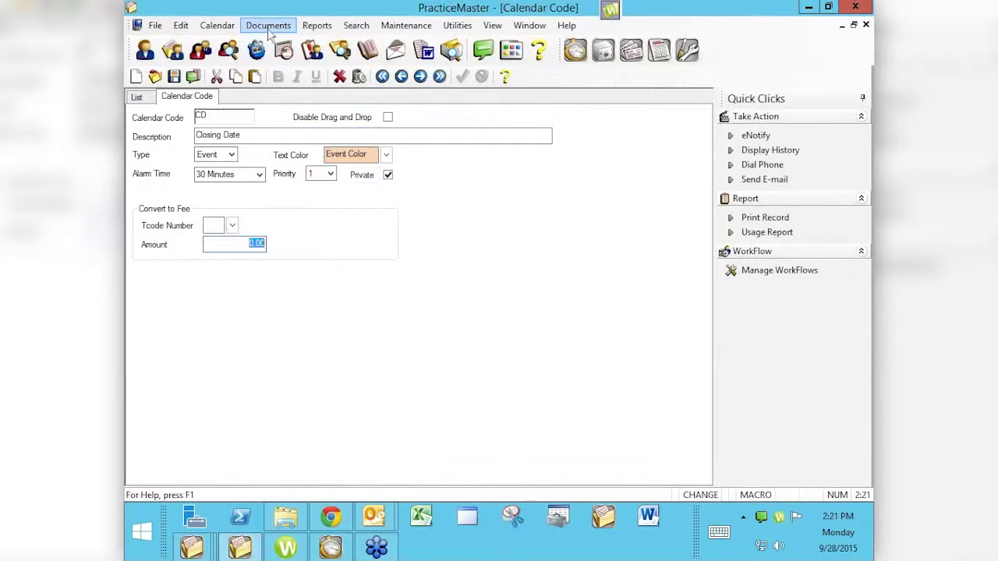
# Close the Closing Date code record and the Daily Calendar to return to the task folders
pyautogui.click(866, 26)
pyautogui.click(530, 293)
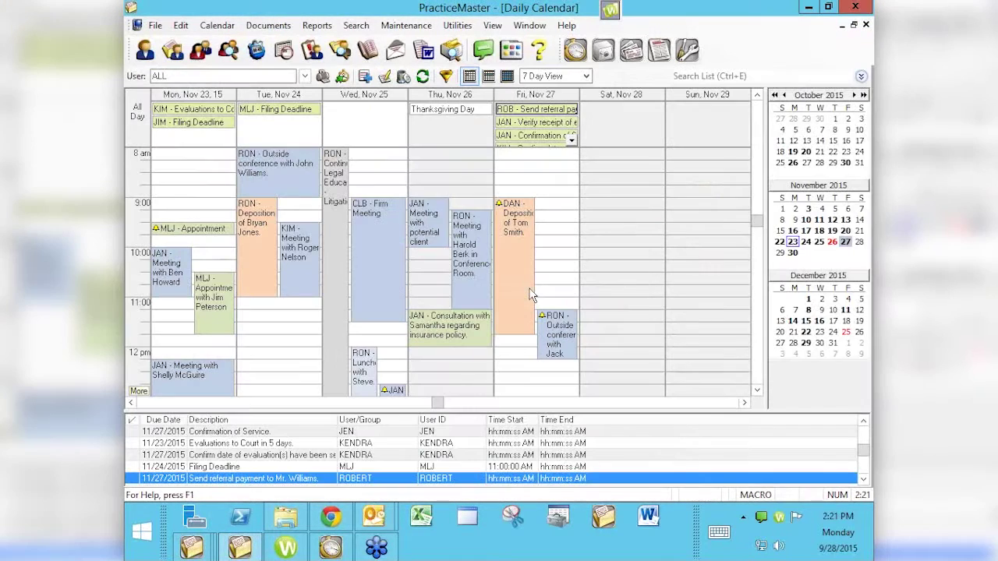
pyautogui.click(865, 27)
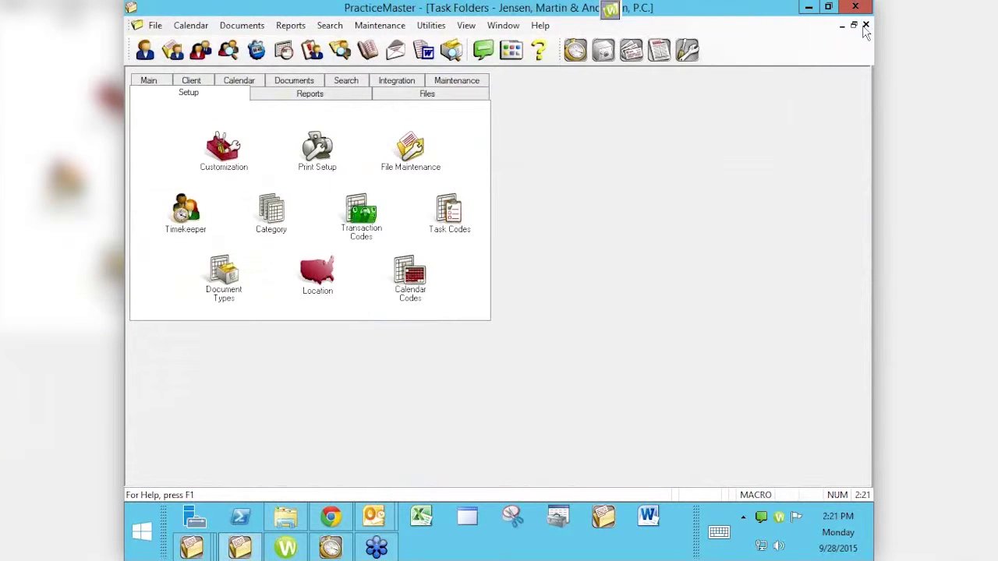
# Open the client record listed two rows above the first Peterson Insurance Co. entry and display its document records
pyautogui.click(148, 83)
pyautogui.click(178, 135)
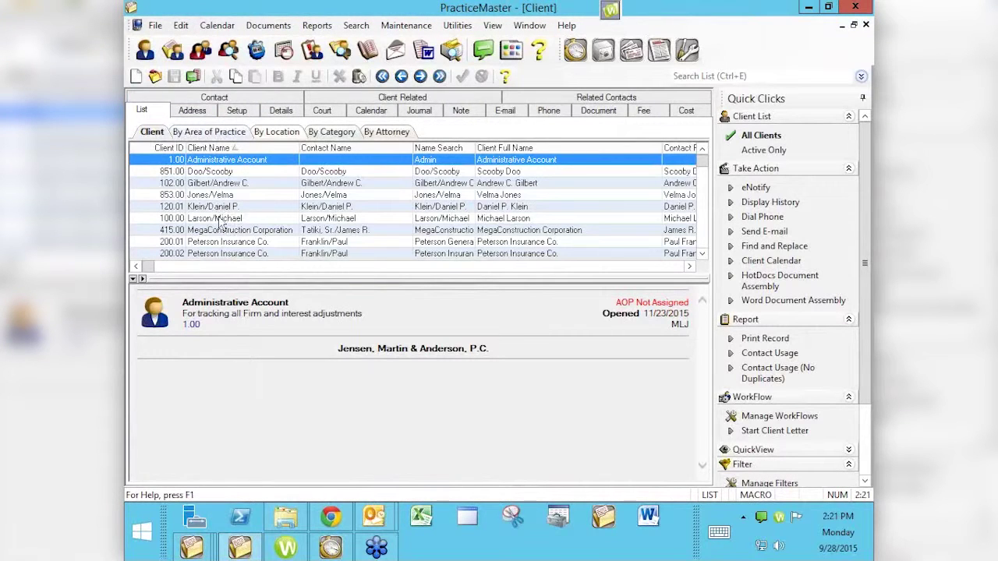
pyautogui.doubleClick(221, 220)
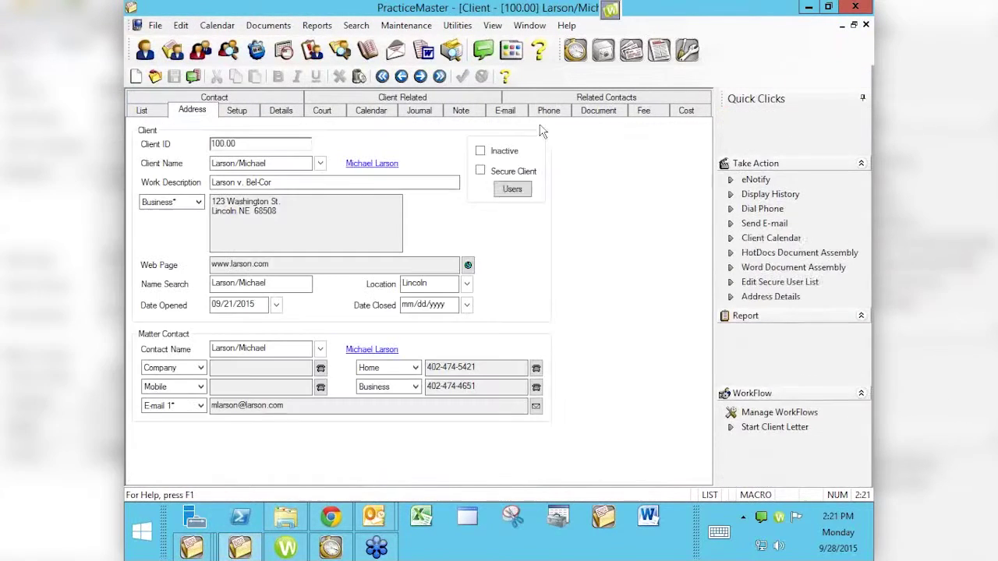
pyautogui.click(590, 113)
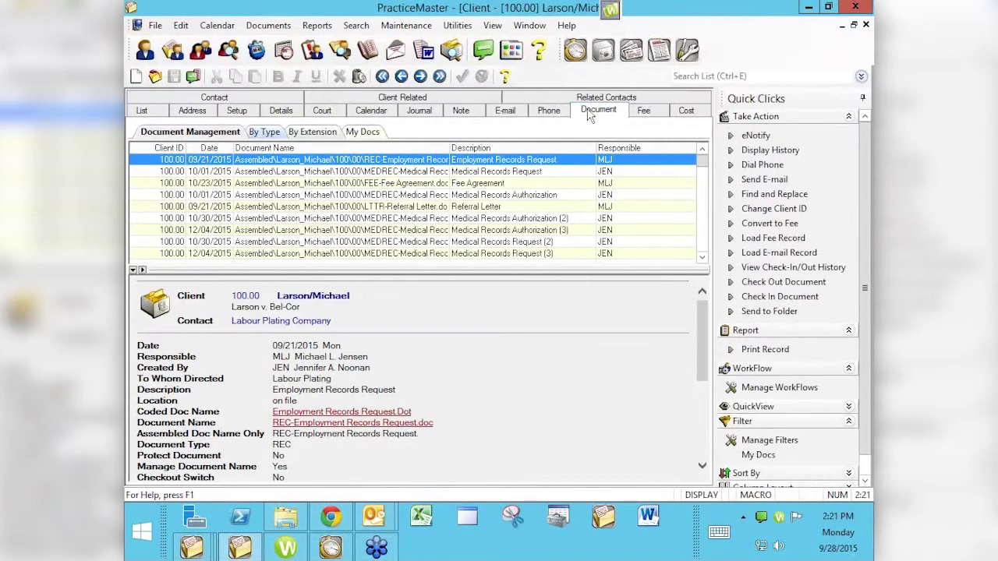
# Open the Referral Letter document record, look up its document type, and open the LTTR type's description for editing
pyautogui.doubleClick(400, 207)
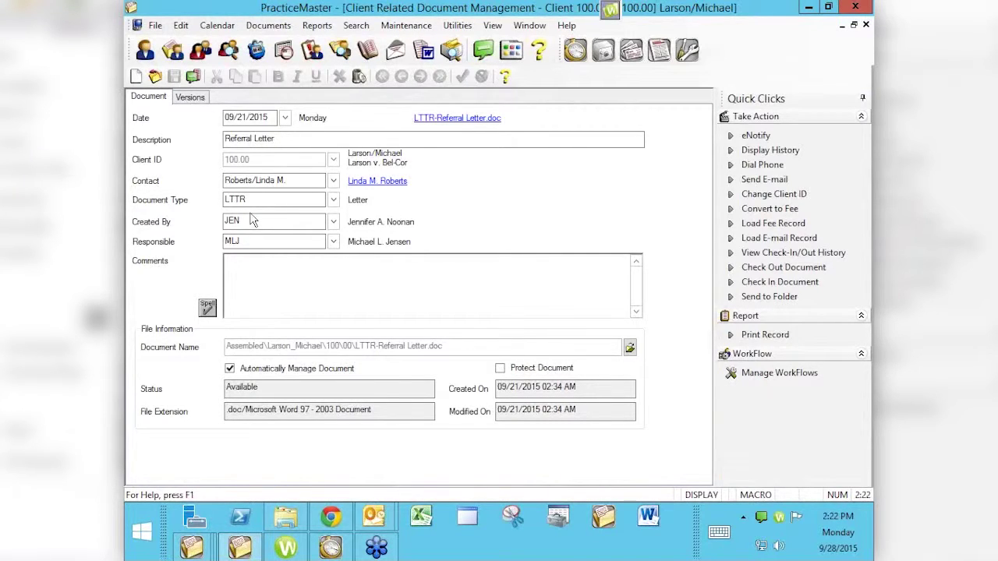
pyautogui.click(332, 203)
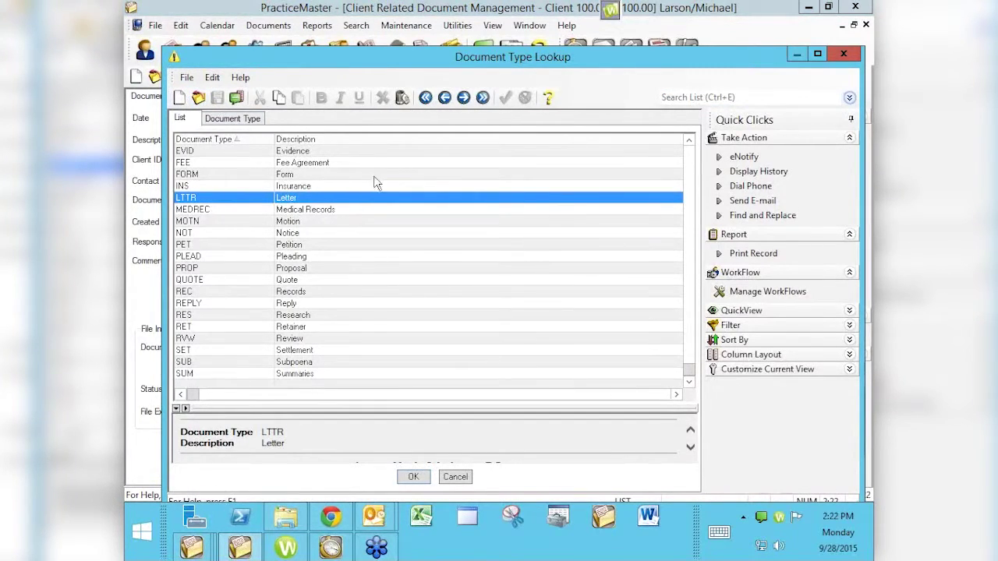
pyautogui.click(239, 123)
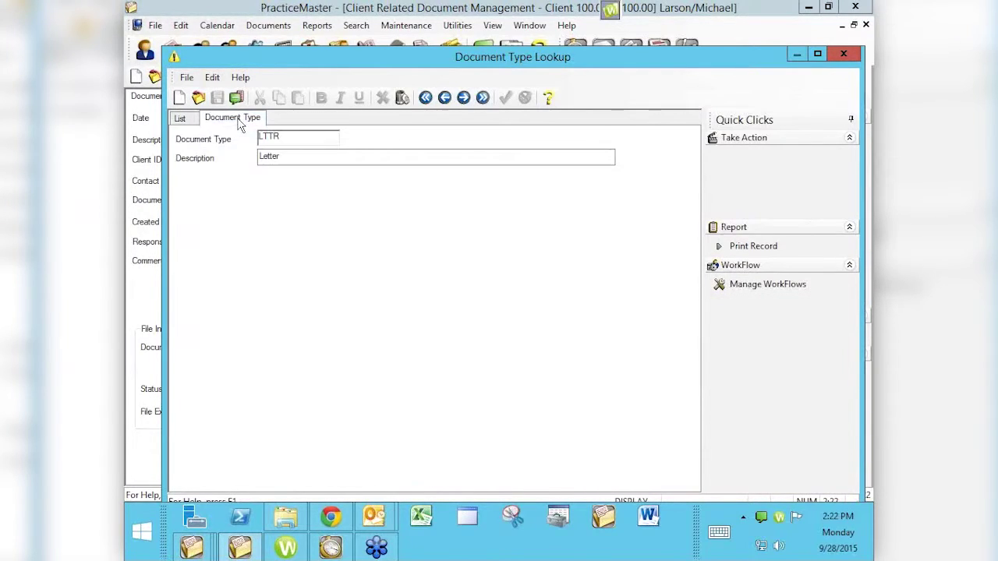
pyautogui.click(286, 157)
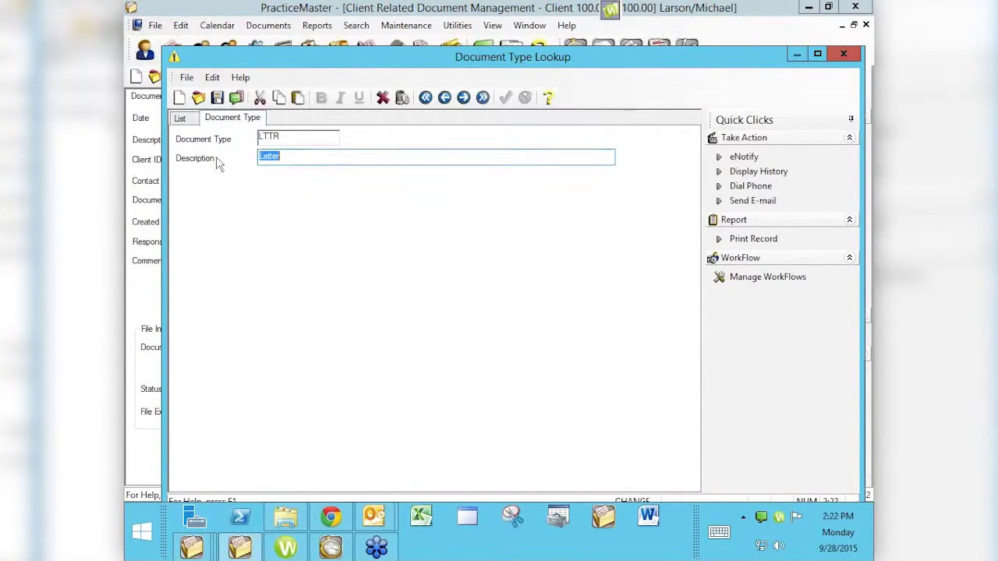
# Add a new document type with the key FormA to the document type list
pyautogui.click(180, 120)
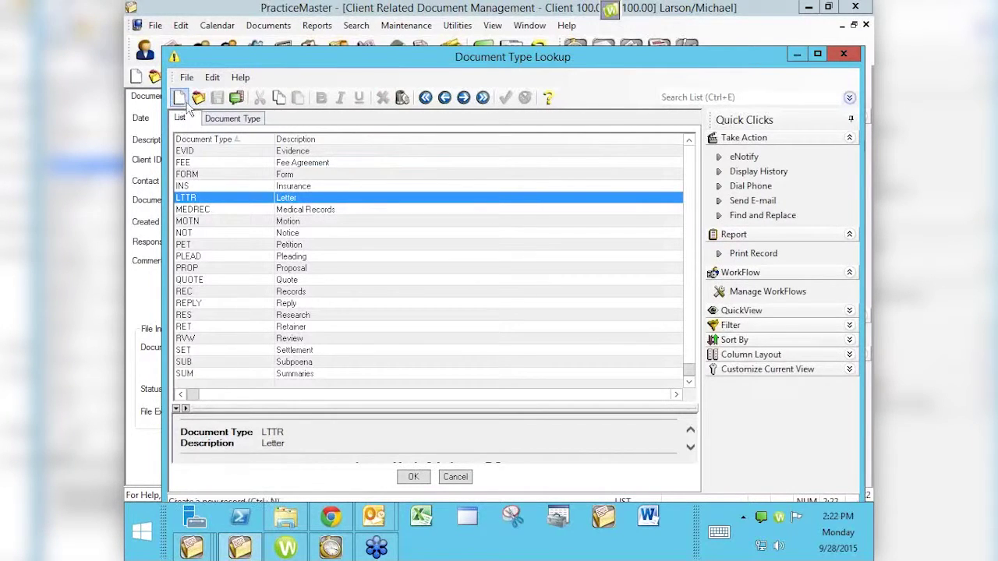
pyautogui.click(179, 98)
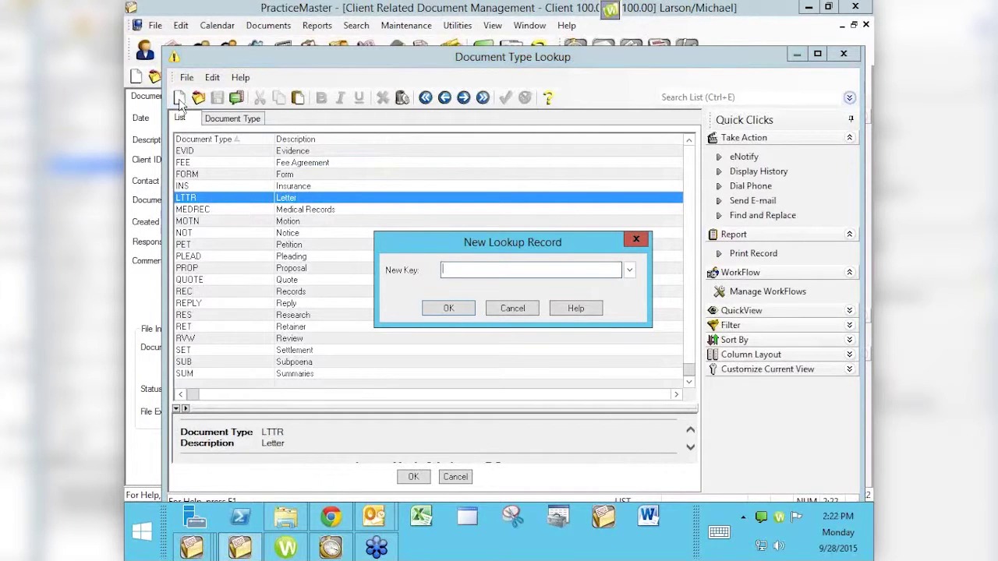
pyautogui.write('f')
pyautogui.press('BackSpace')
pyautogui.write('FormA')
pyautogui.press('Return')
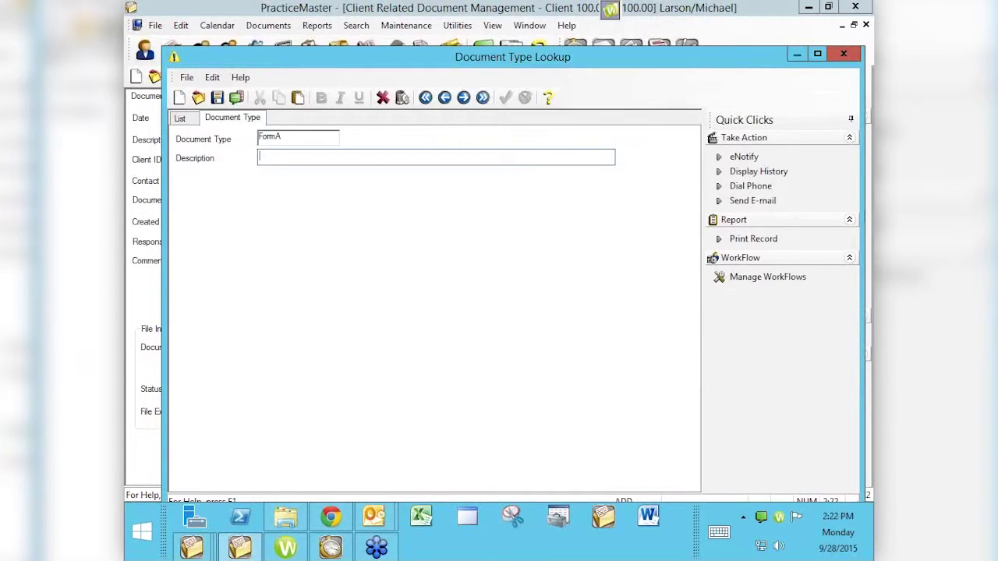
# Enter "FOrm for Amagamated Closing" as the FormA description without spelling corrections, and assign the type to the Referral Letter document
pyautogui.write('FOrm for Amagamated Closing')
pyautogui.press('F7')
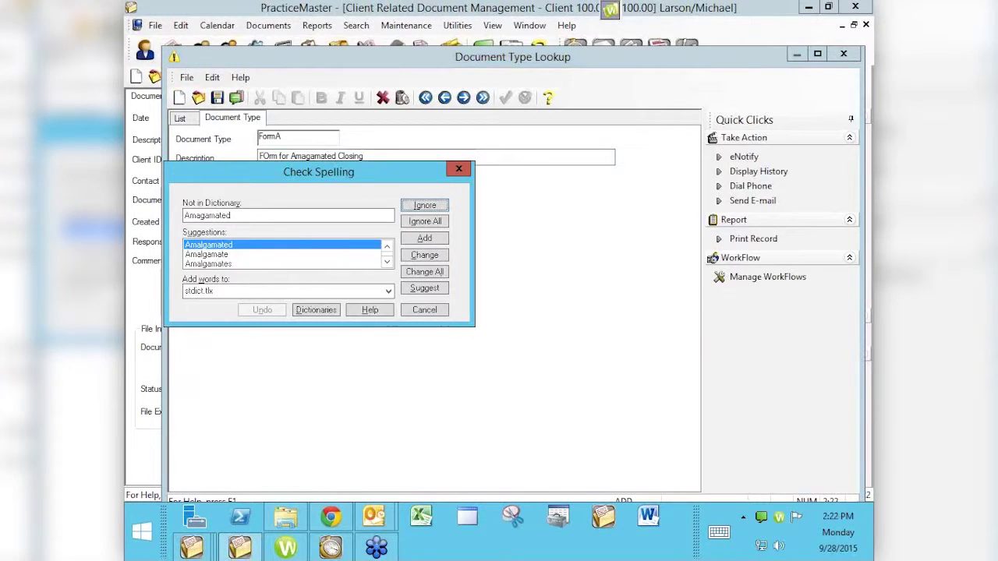
pyautogui.click(427, 219)
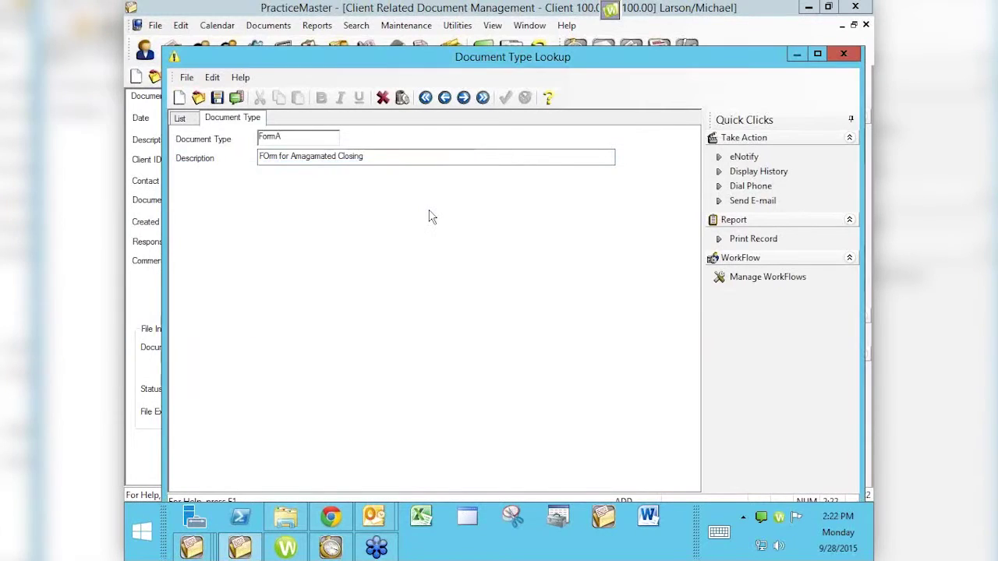
pyautogui.click(191, 118)
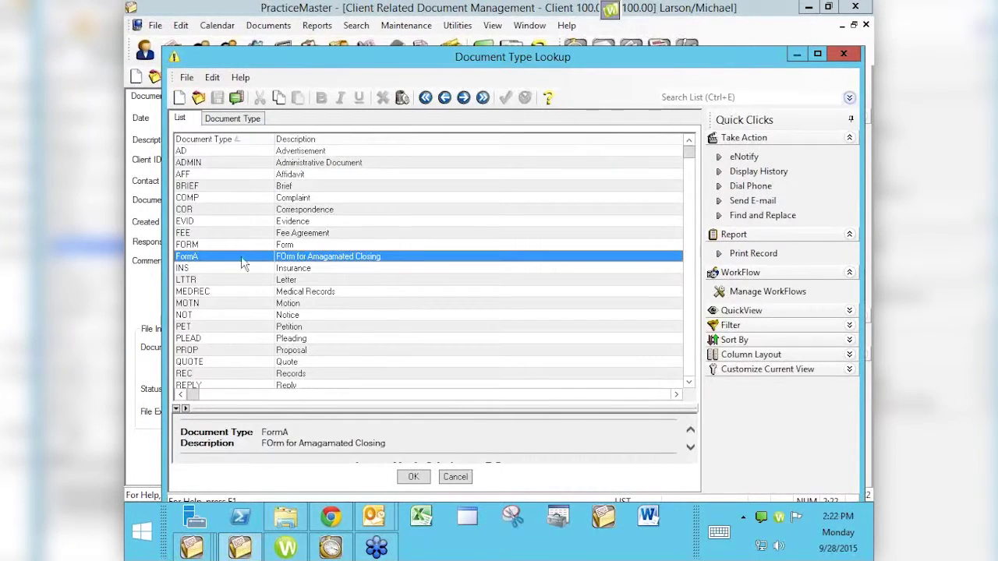
pyautogui.doubleClick(300, 256)
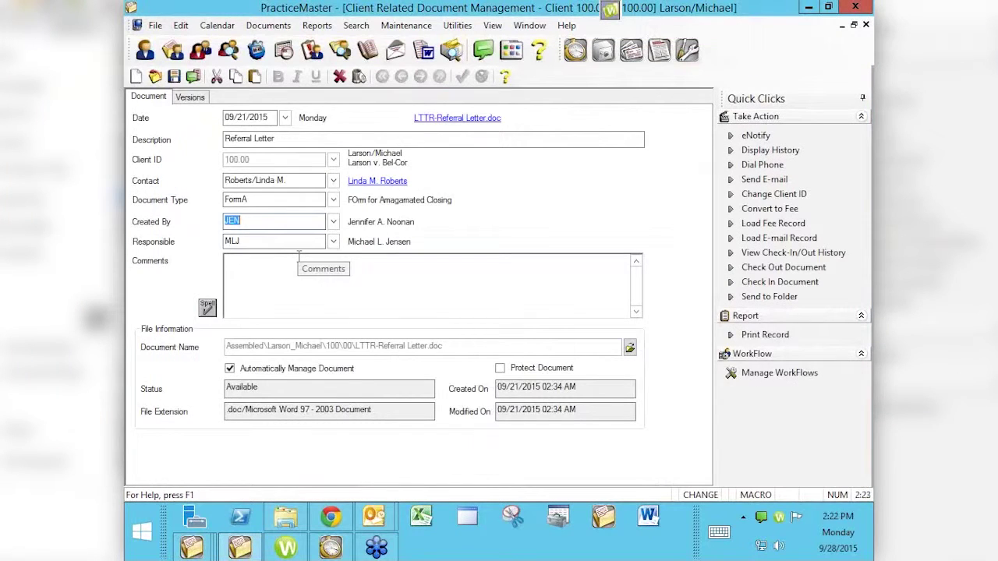
# Correct the FormA description to "Form for Amagamated Closing", save it, and reselect the type for the Referral Letter document
pyautogui.click(333, 201)
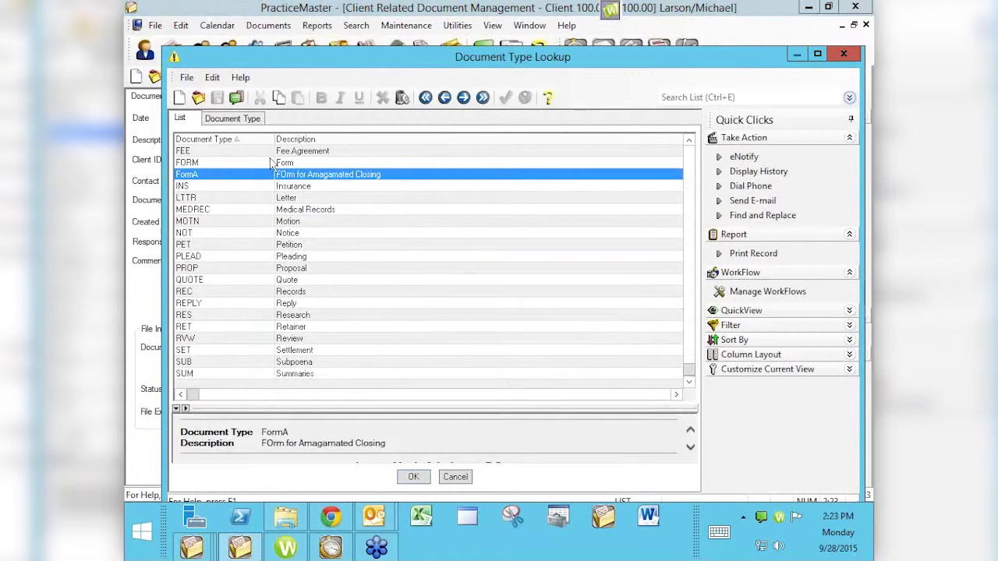
pyautogui.click(232, 119)
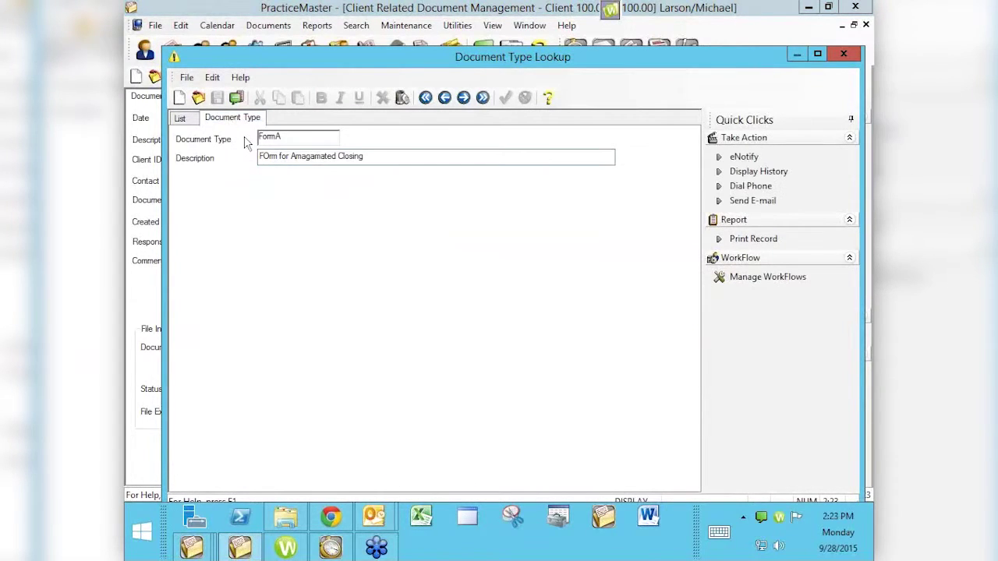
pyautogui.click(268, 157)
pyautogui.press('BackSpace')
pyautogui.write('o')
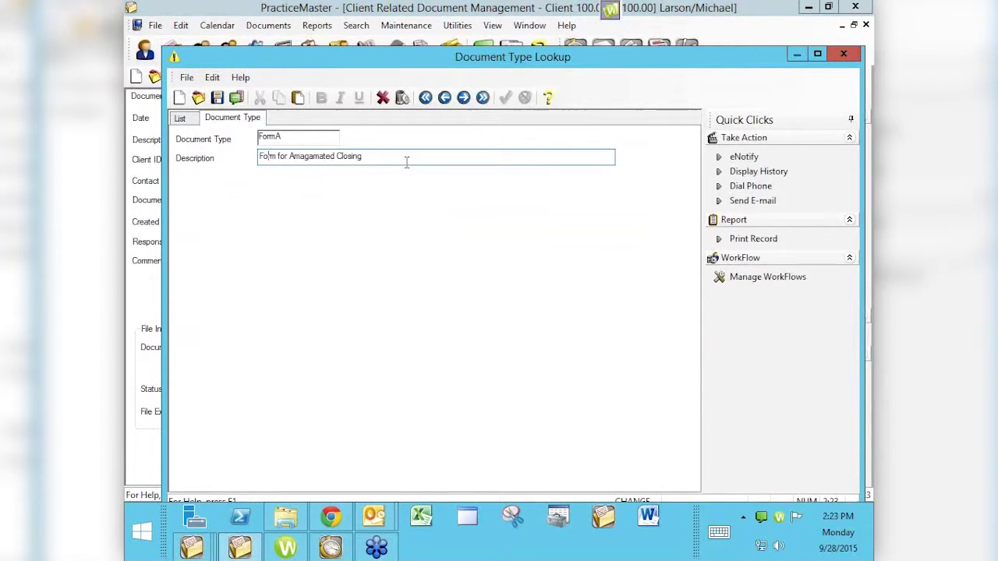
pyautogui.hotkey('ctrl', 's')
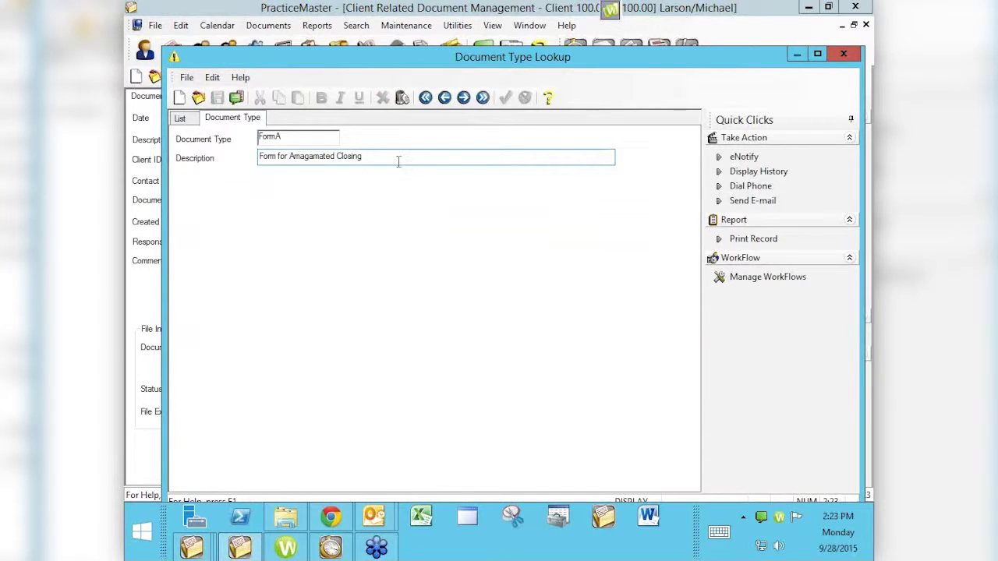
pyautogui.click(185, 122)
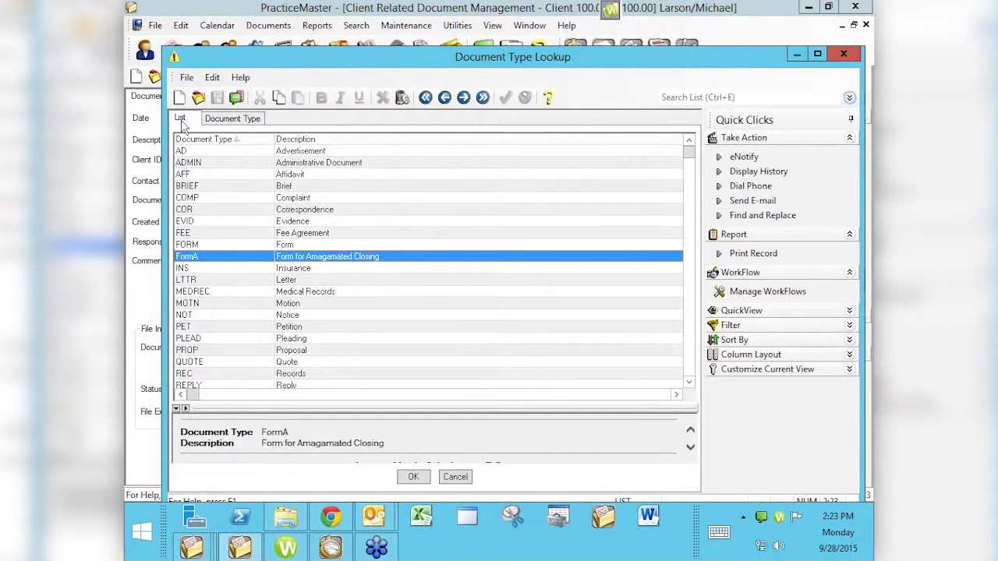
pyautogui.doubleClick(326, 261)
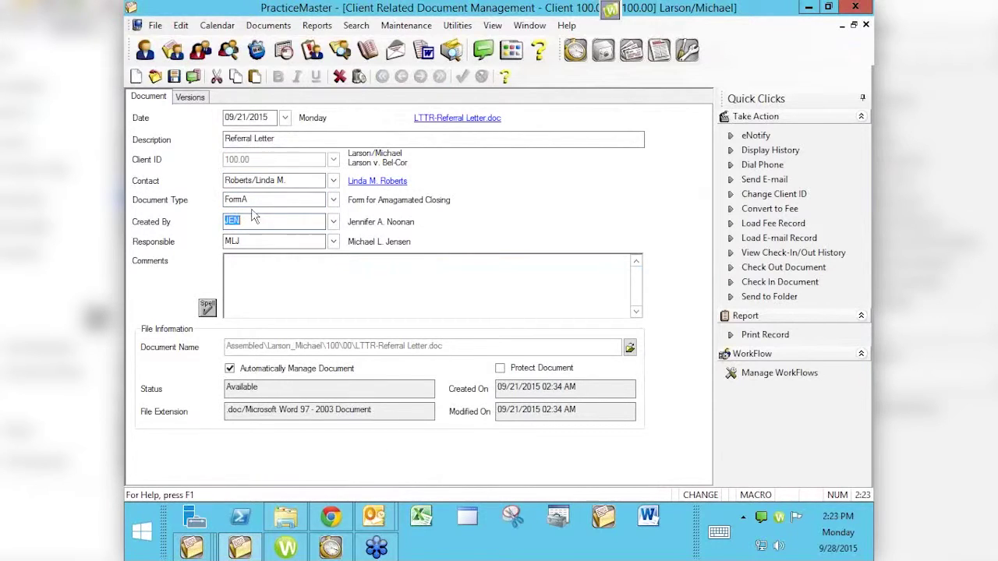
# Examine the FormA and PLEAD records in the document type lookup, leaving the Referral Letter's type as it is
pyautogui.click(332, 201)
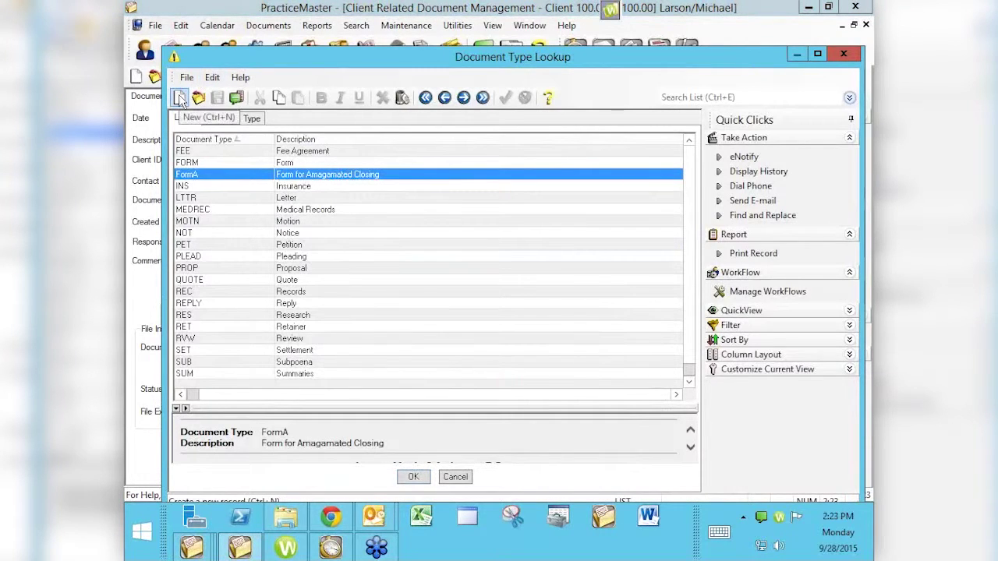
pyautogui.click(232, 118)
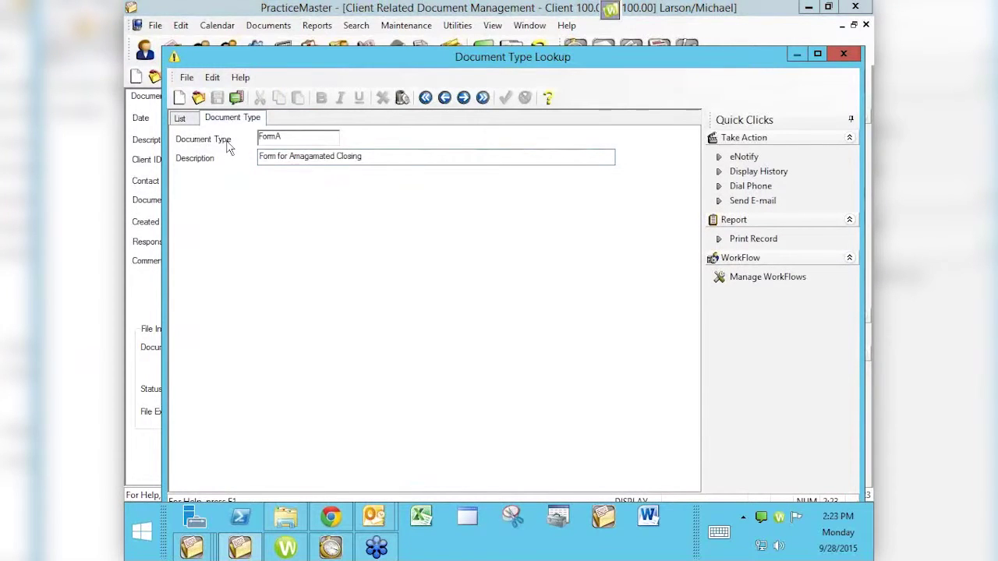
pyautogui.click(187, 121)
pyautogui.click(216, 261)
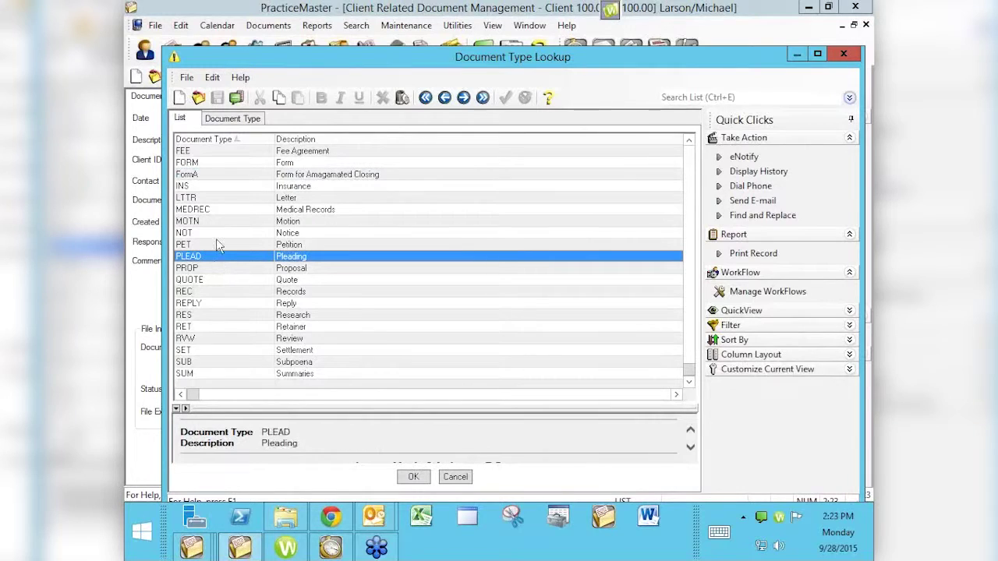
pyautogui.click(225, 118)
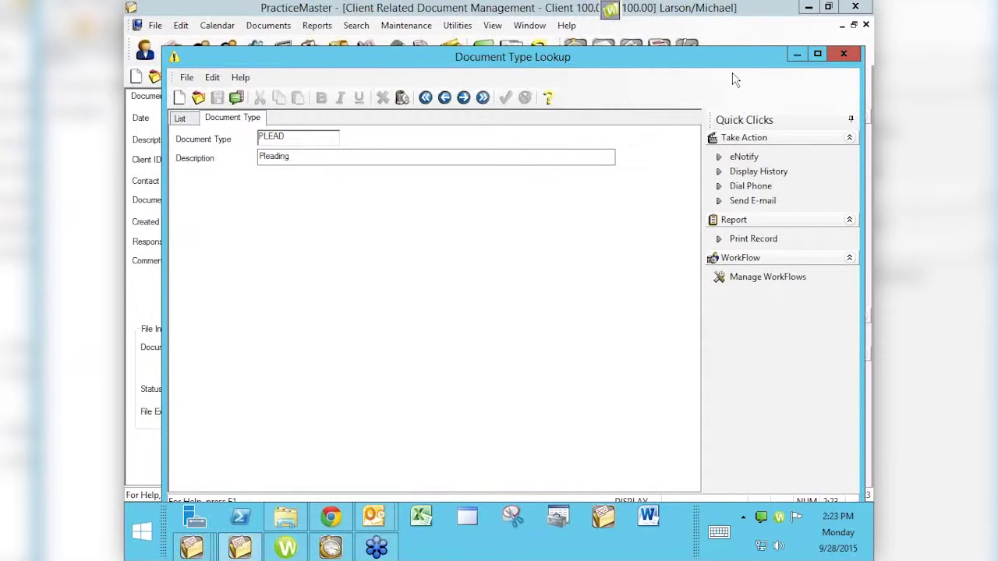
pyautogui.click(843, 53)
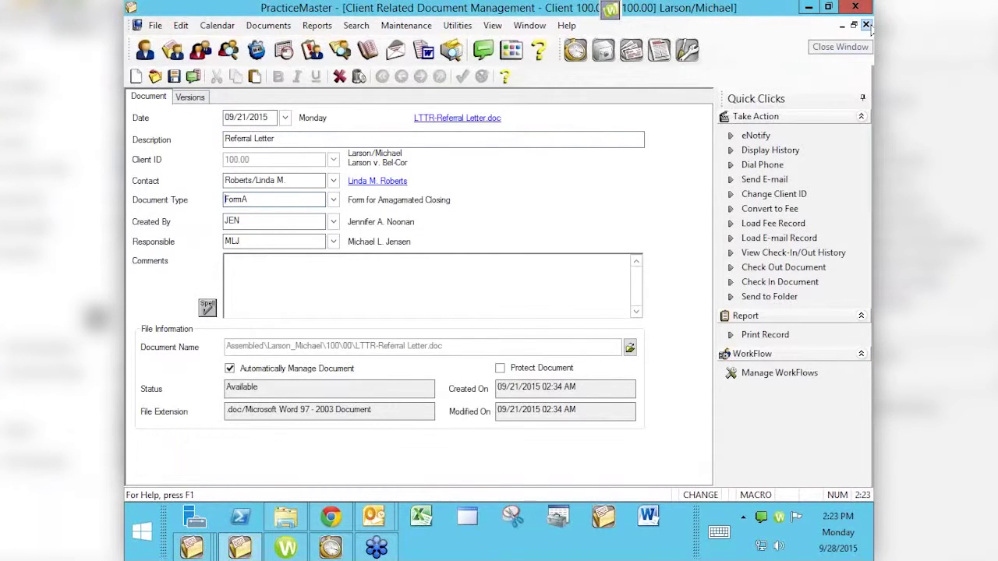
# Return to the task folders and review the Document Types list from the Setup folder, closing it when done
pyautogui.click(529, 25)
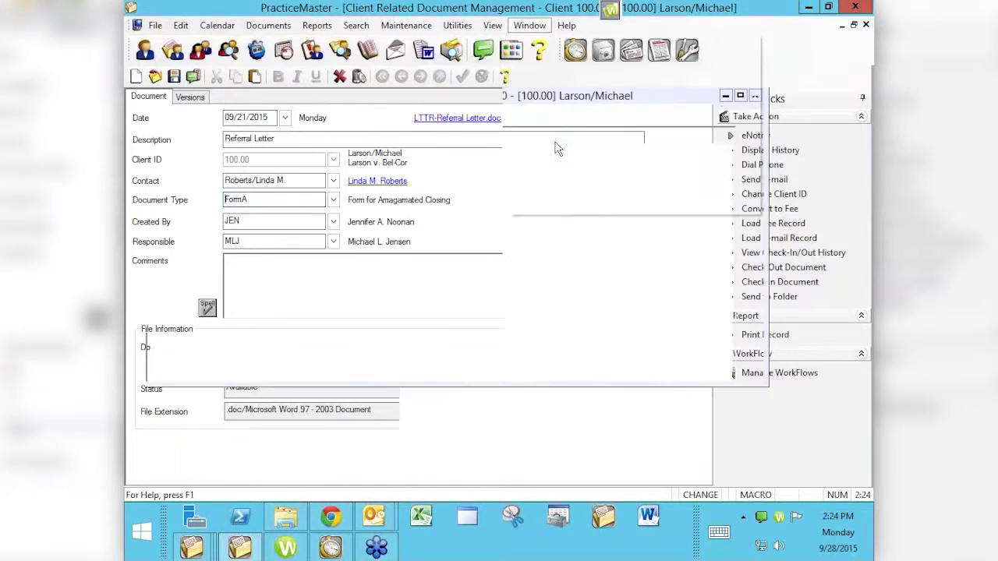
pyautogui.click(557, 143)
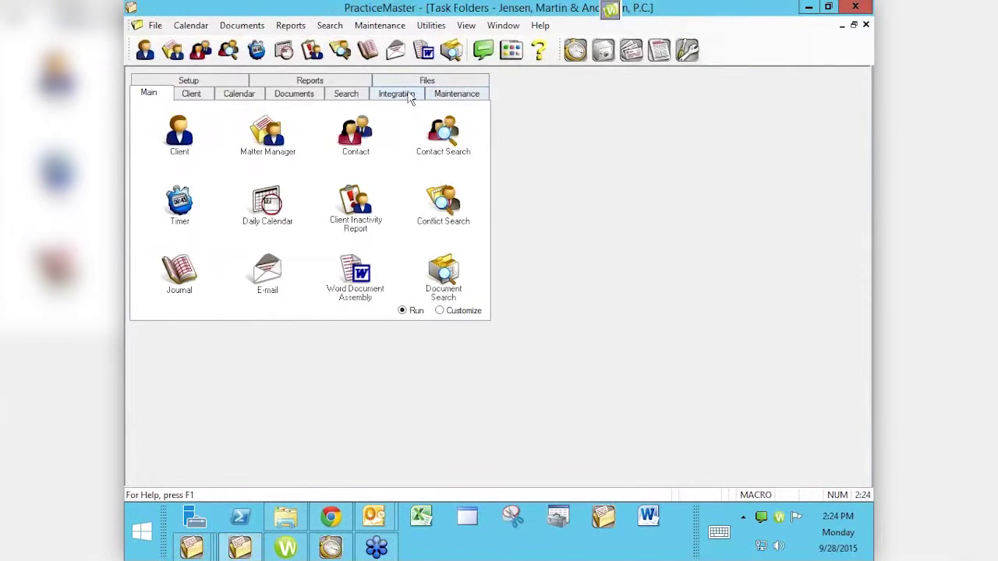
pyautogui.click(442, 97)
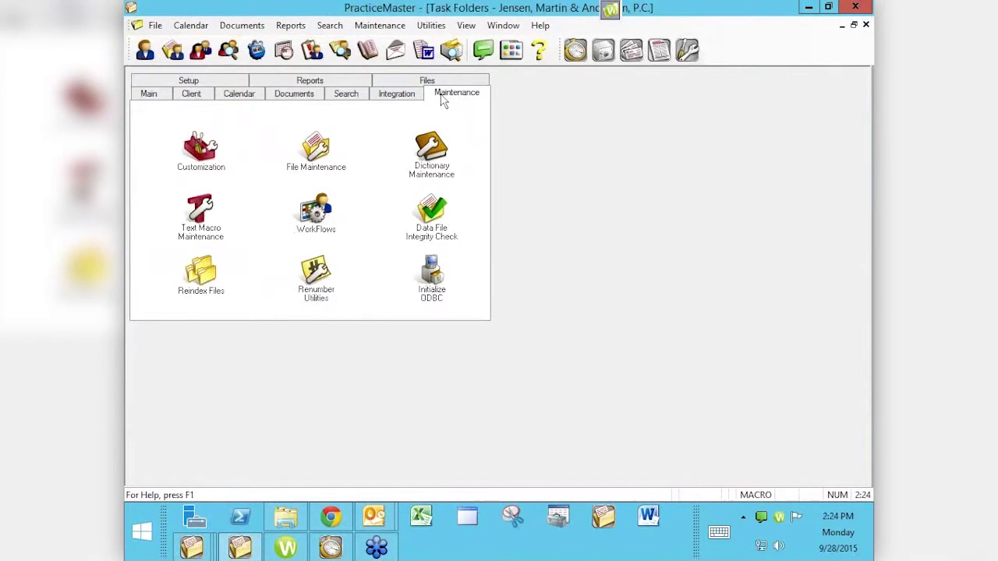
pyautogui.click(219, 78)
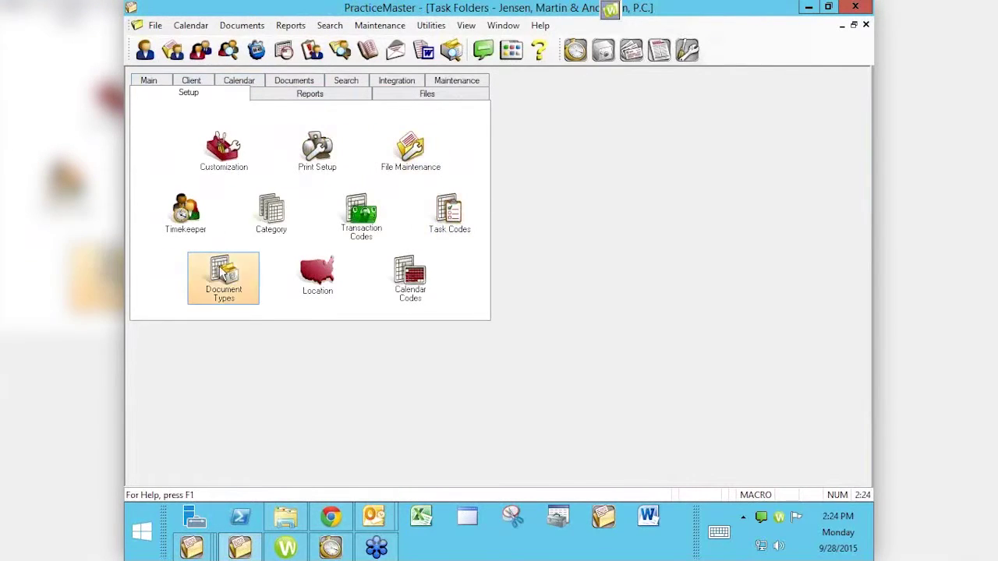
pyautogui.click(240, 277)
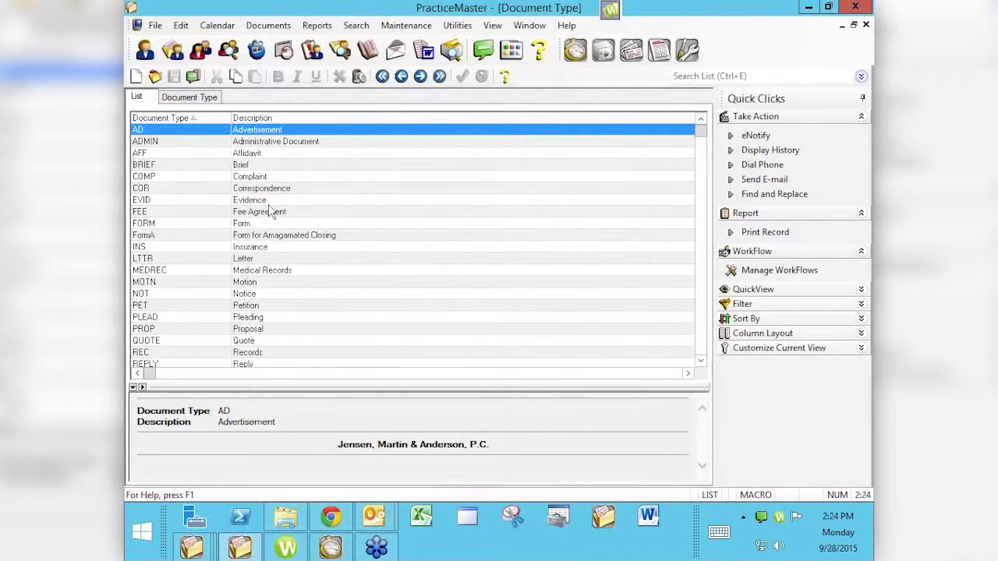
pyautogui.click(865, 25)
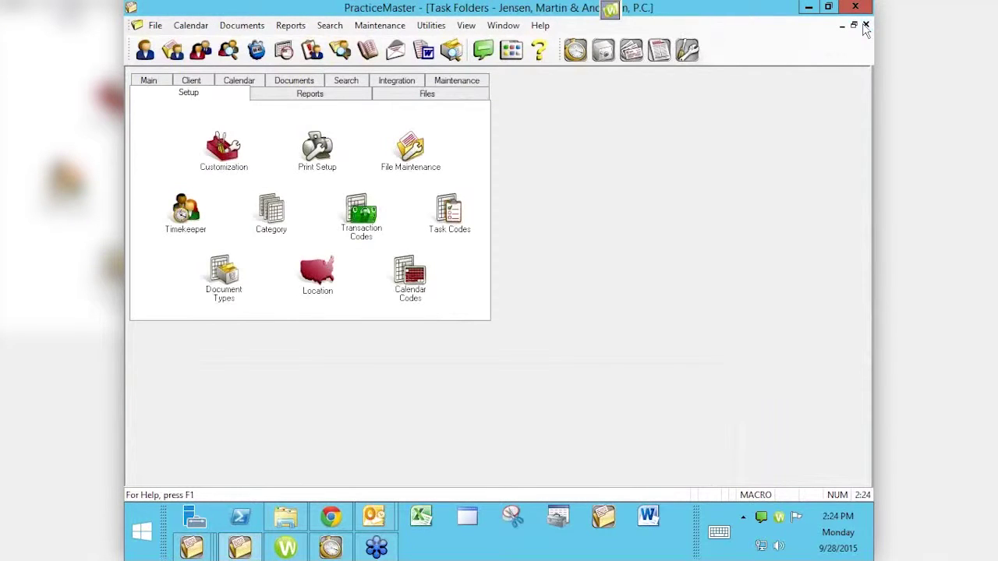
# Open the Filing Deadline entry on Tuesday, Nov 24 in the Daily Calendar and view its calendar code lookup
pyautogui.click(284, 50)
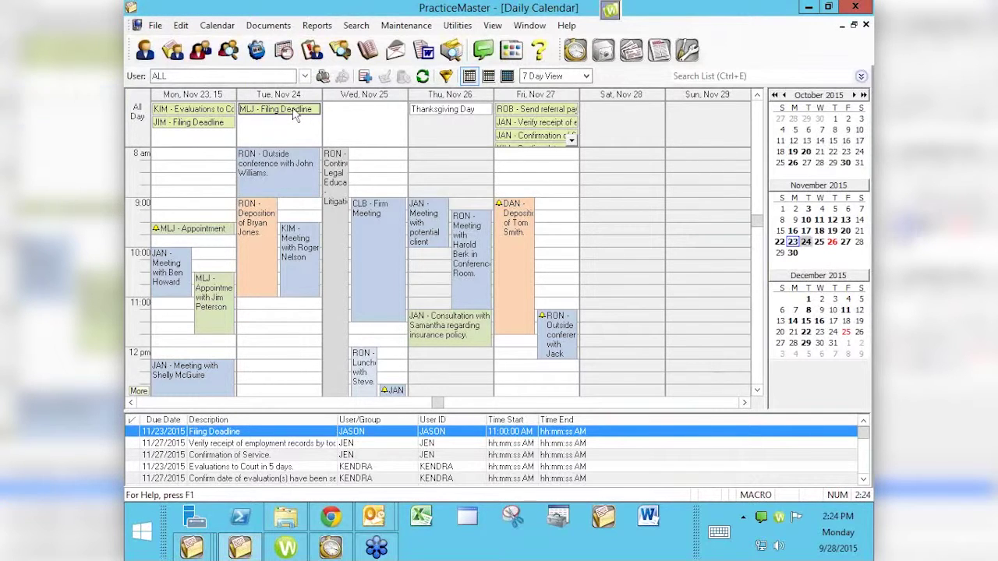
pyautogui.doubleClick(294, 114)
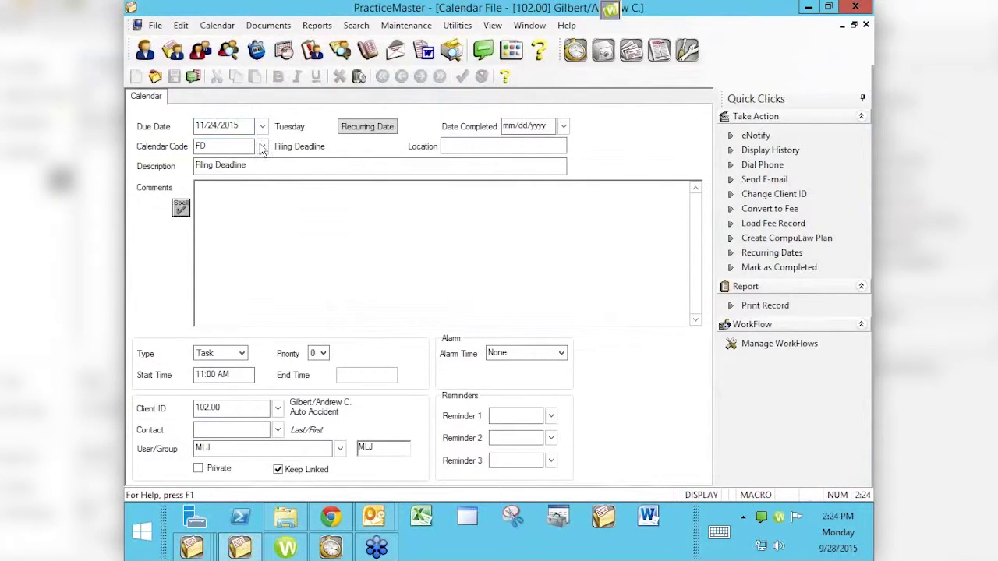
pyautogui.click(263, 148)
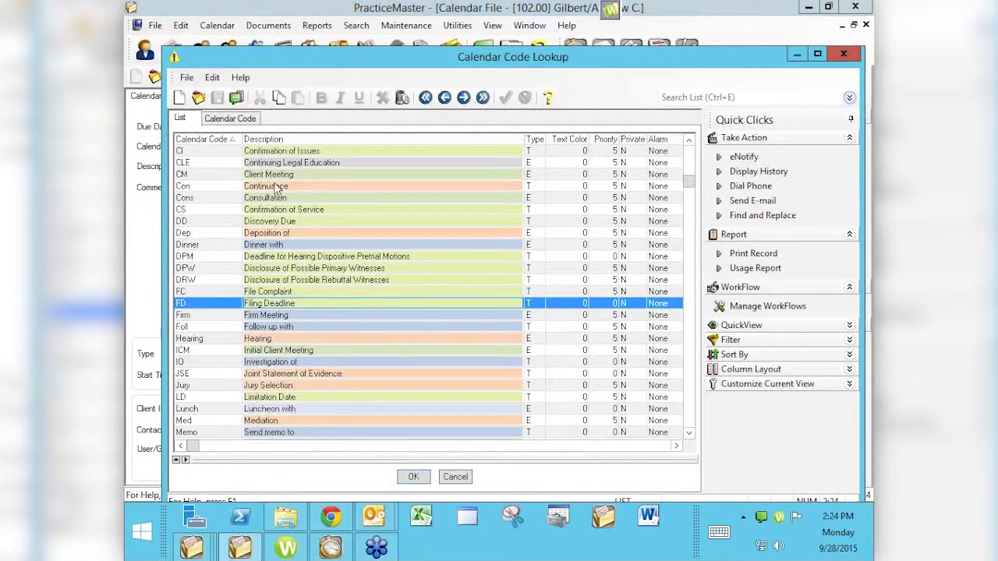
pyautogui.click(844, 54)
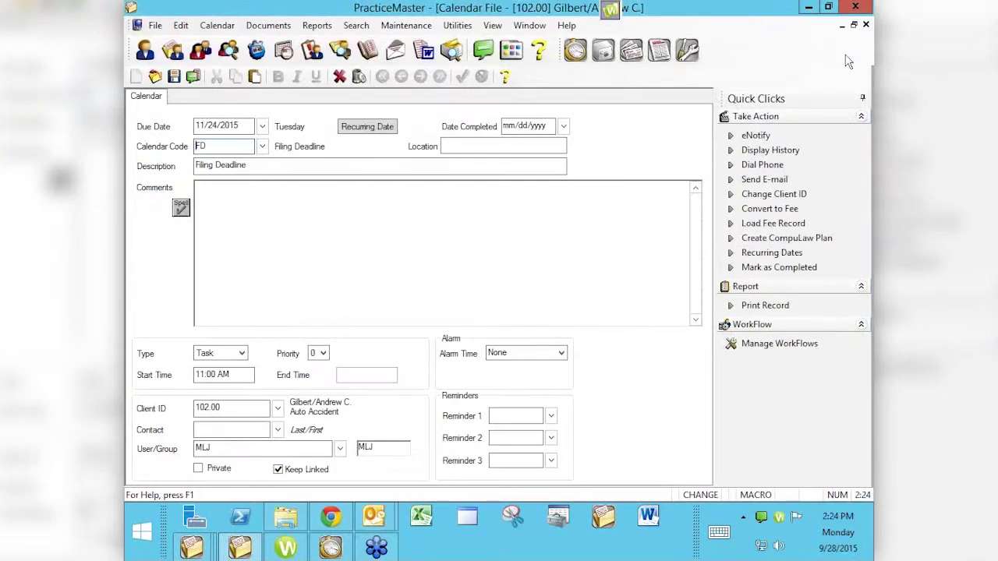
# Re-enter fd as the Filing Deadline entry's calendar code and check it against the calendar code lookup
pyautogui.press('BackSpace')
pyautogui.press('BackSpace')
pyautogui.write('fd')
pyautogui.press('Tab')
pyautogui.click(262, 147)
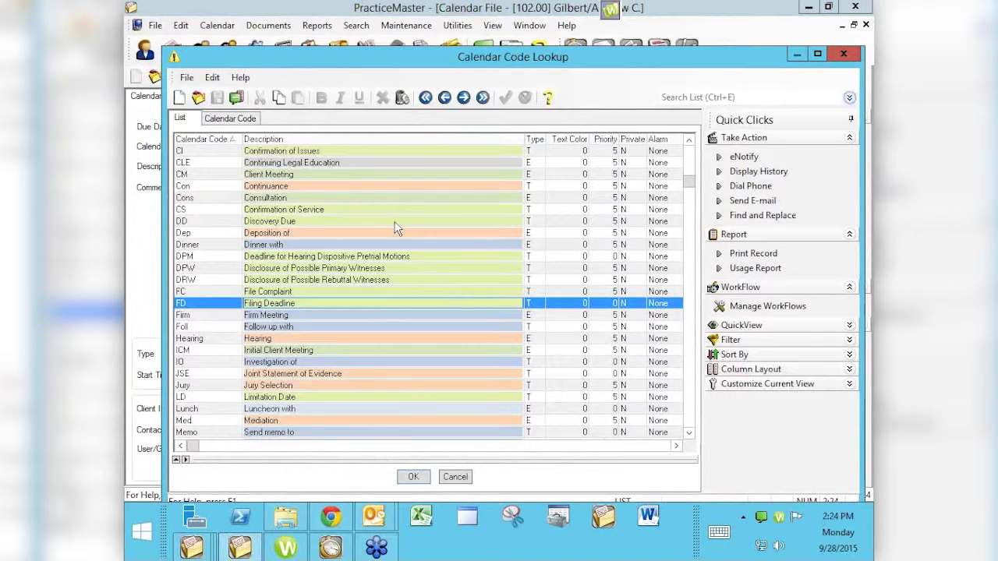
pyautogui.click(841, 52)
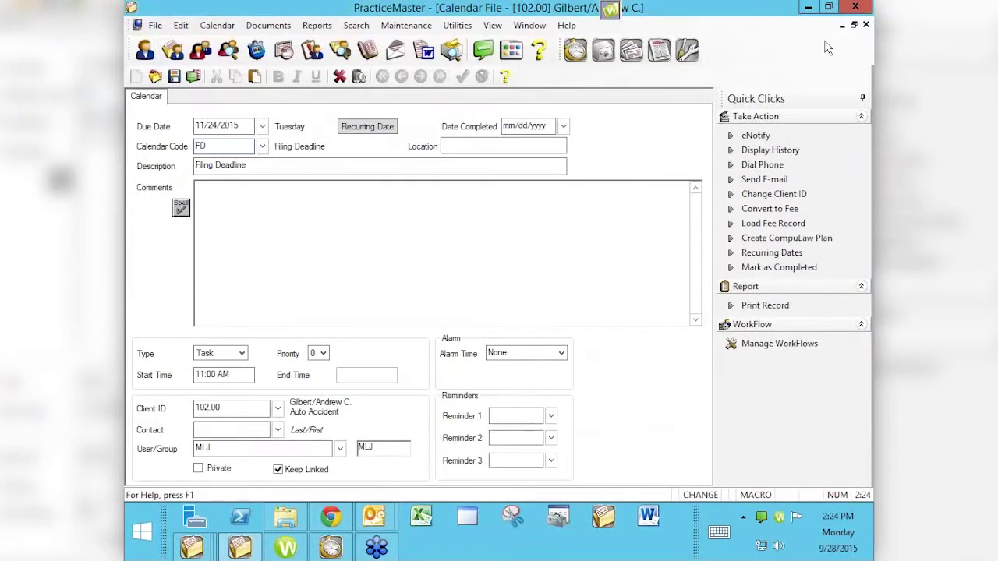
# Open the client list from the Main task folder, and switch to the GoToWebinar My Webinars page in Chrome
pyautogui.click(537, 27)
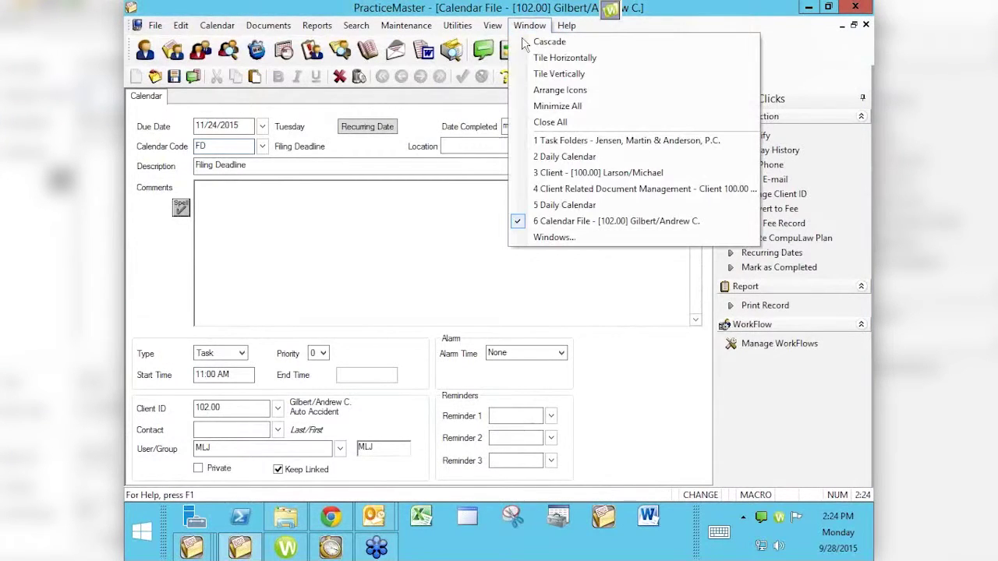
pyautogui.click(567, 141)
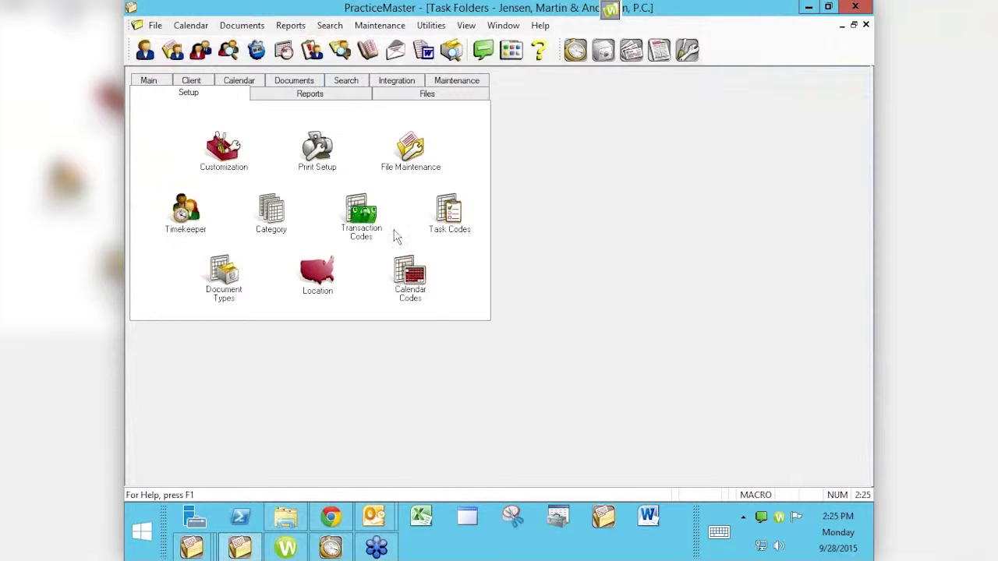
pyautogui.click(153, 83)
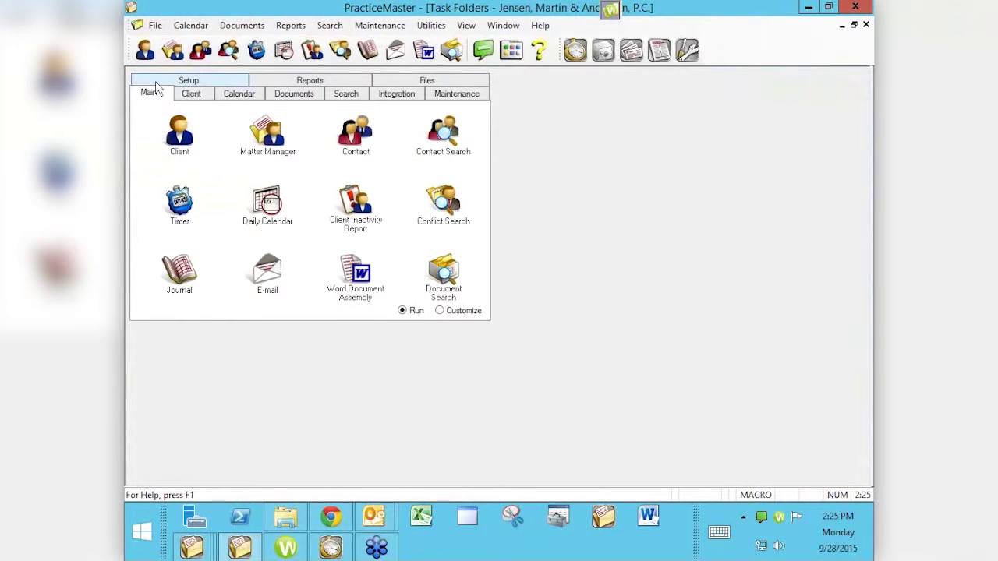
pyautogui.click(179, 133)
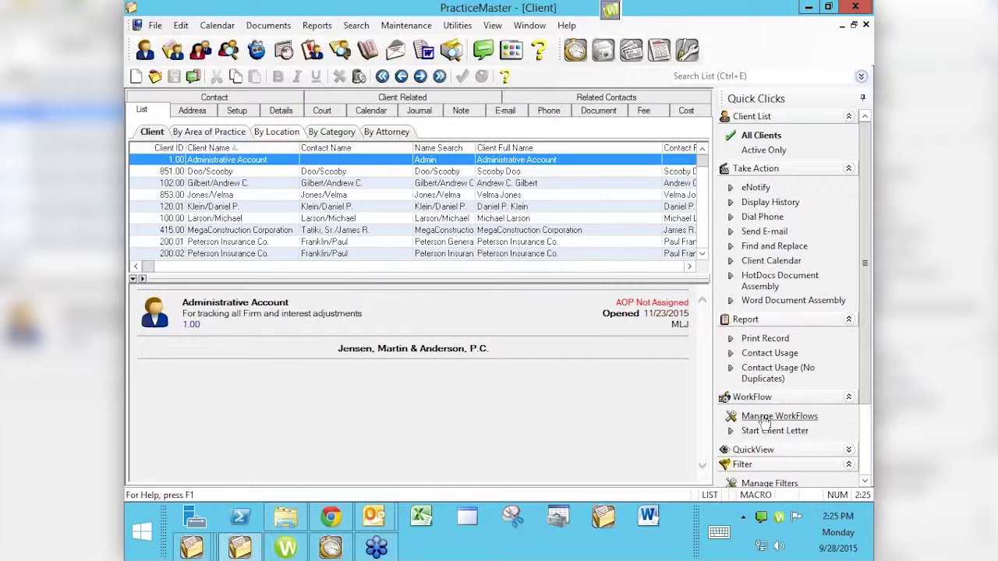
pyautogui.hotkey('alt', 'Tab')
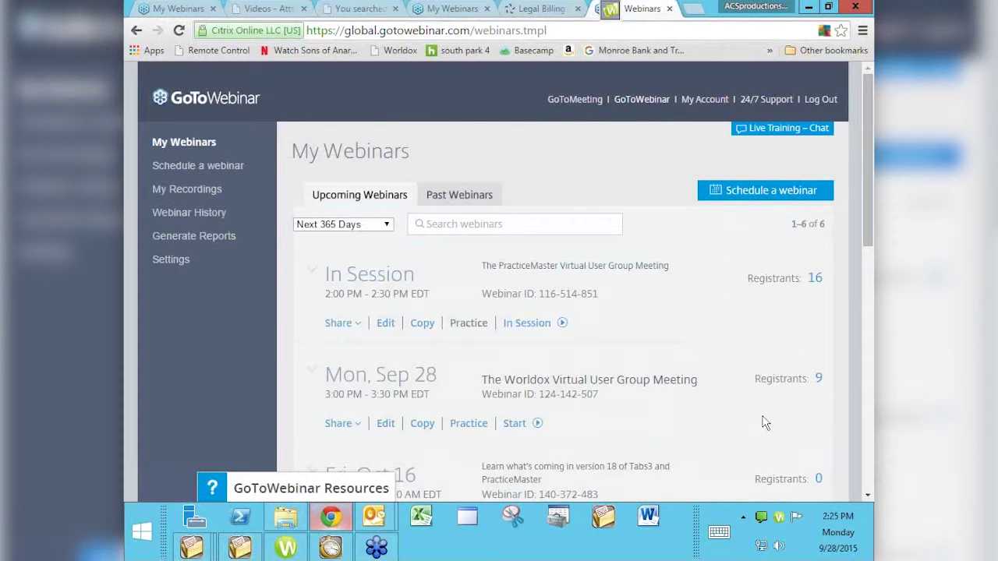
# Open tabs3.com/prerelease in a new browser tab and review the Version 18 pre-release features and sign-up form
pyautogui.click(696, 8)
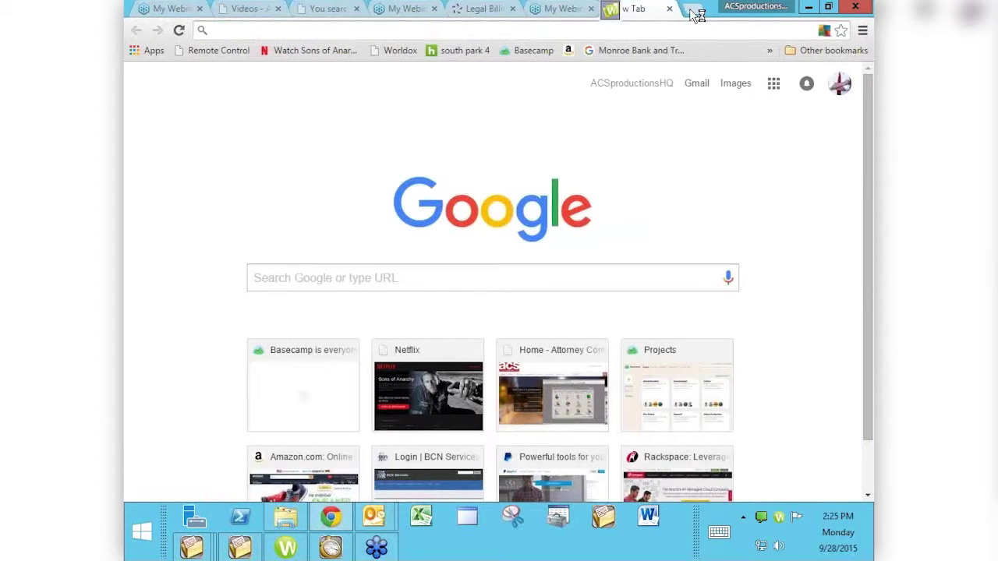
pyautogui.write('tabs')
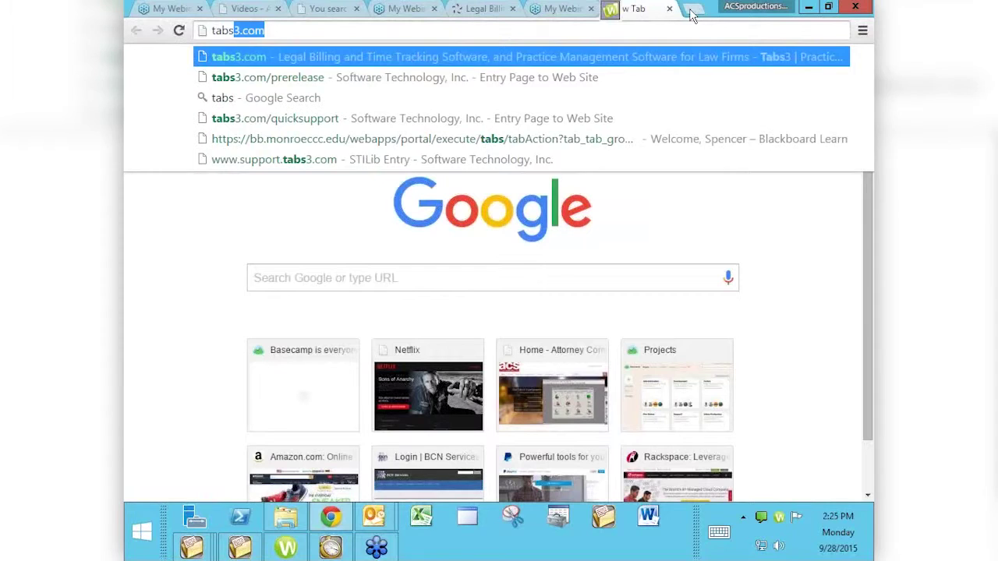
pyautogui.press('BackSpace')
pyautogui.write('3.com/')
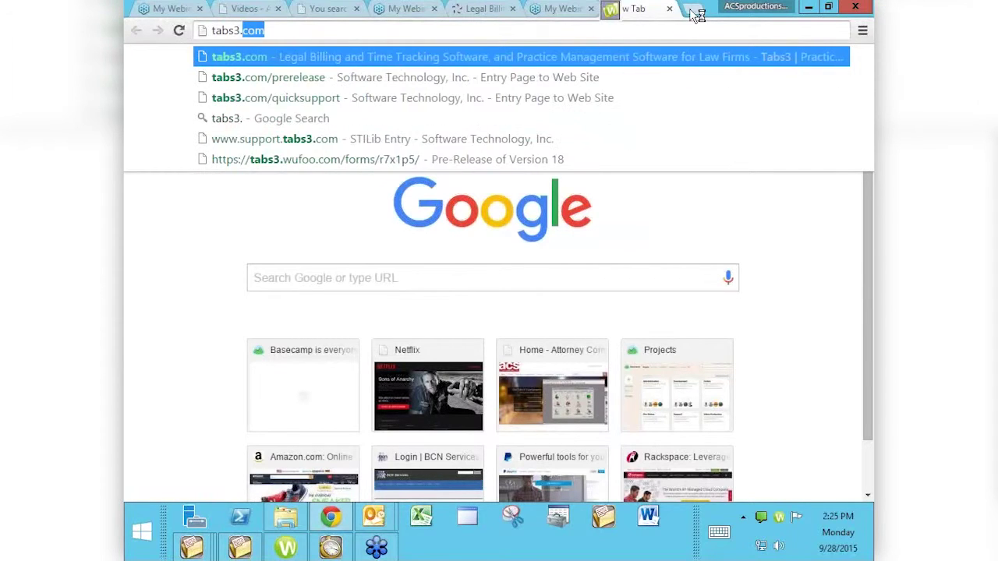
pyautogui.write('pre')
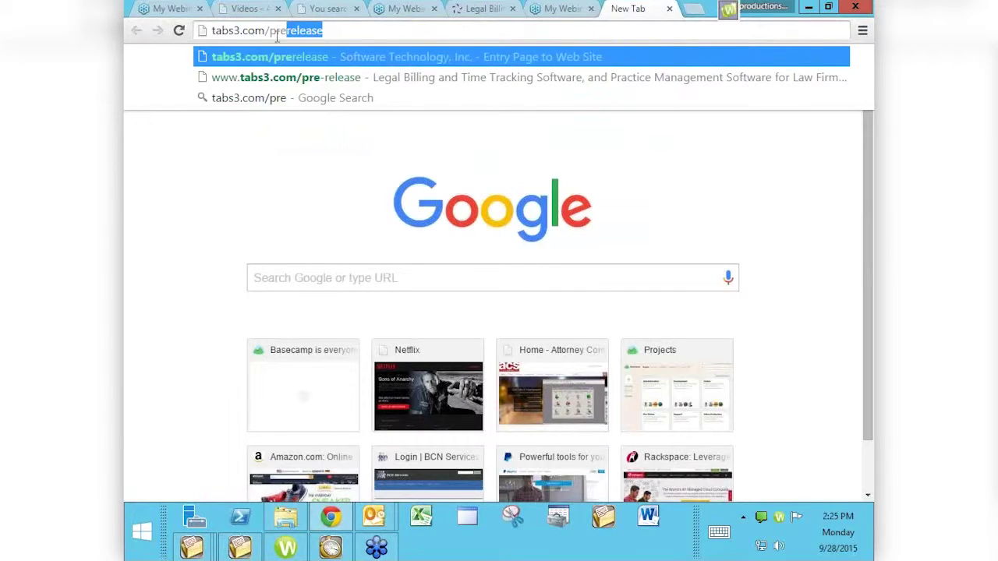
pyautogui.click(329, 31)
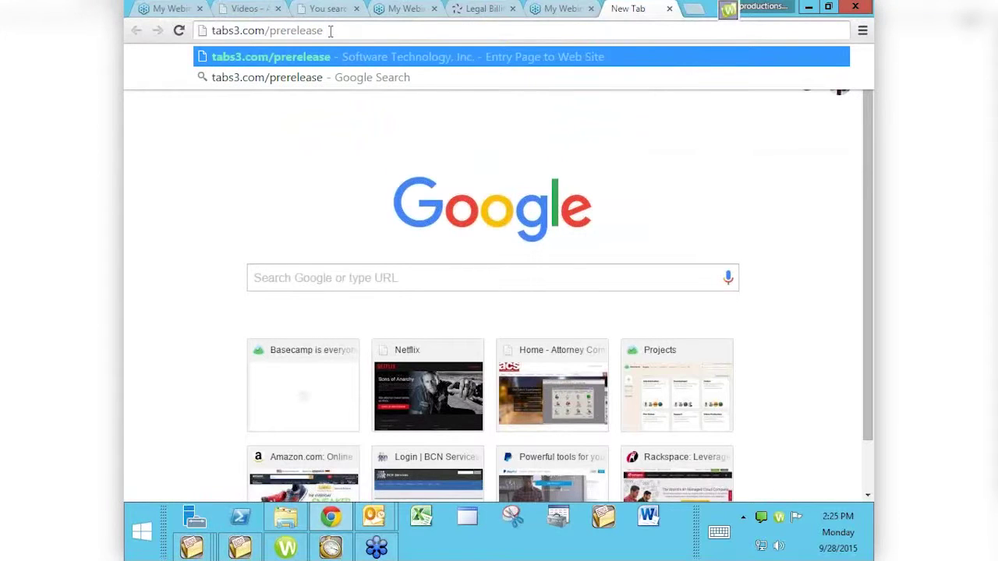
pyautogui.press('Return')
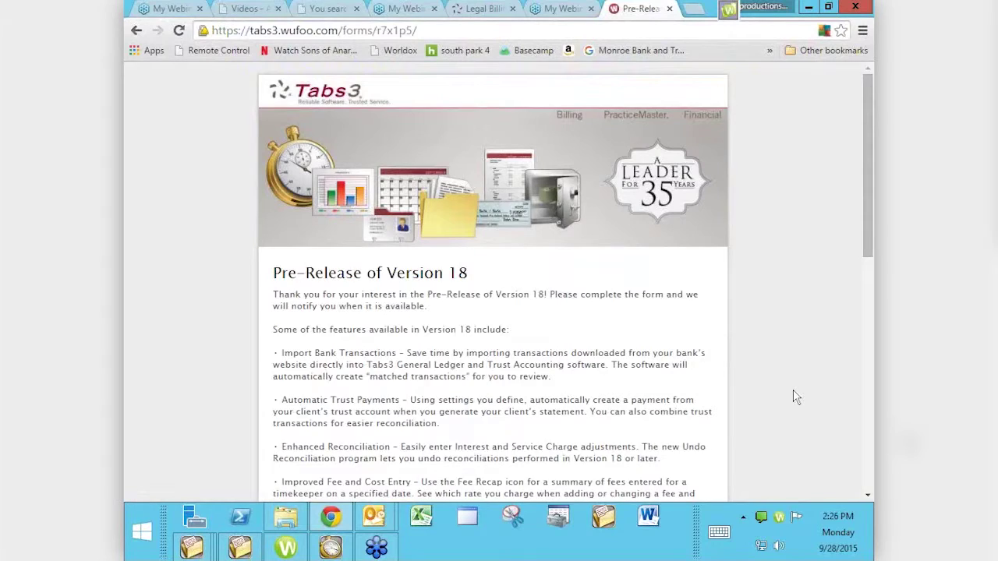
pyautogui.scroll(-3, 794, 398)
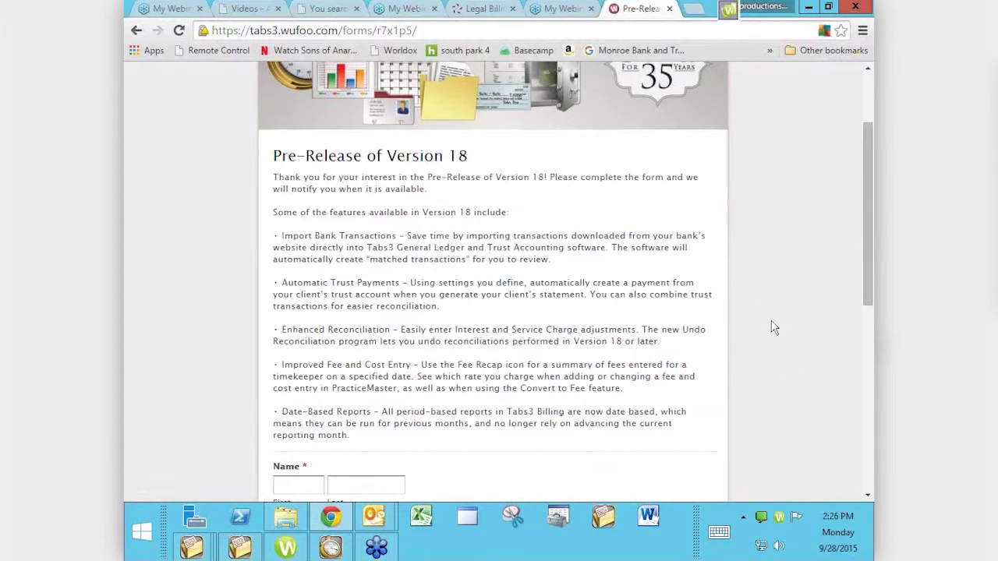
pyautogui.scroll(-6, 774, 328)
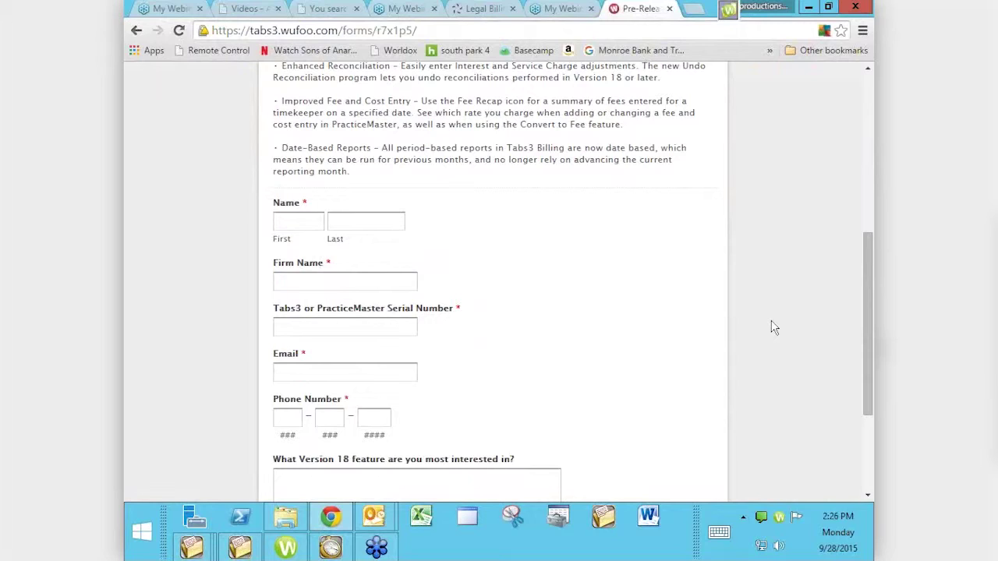
# Open the attorneycomputersystems.com home page in a new browser tab
pyautogui.click(693, 9)
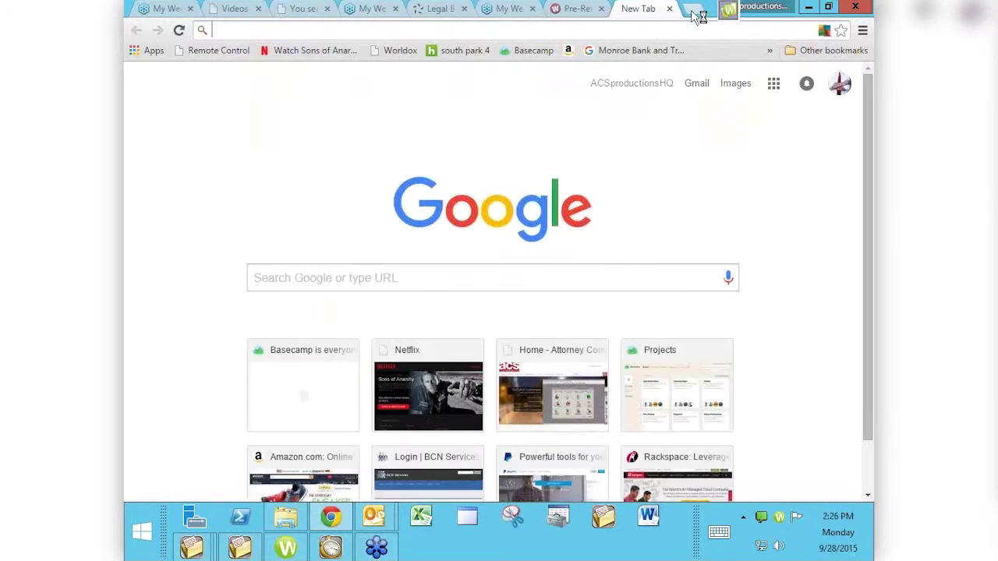
pyautogui.write('attorneycomputersystems.com')
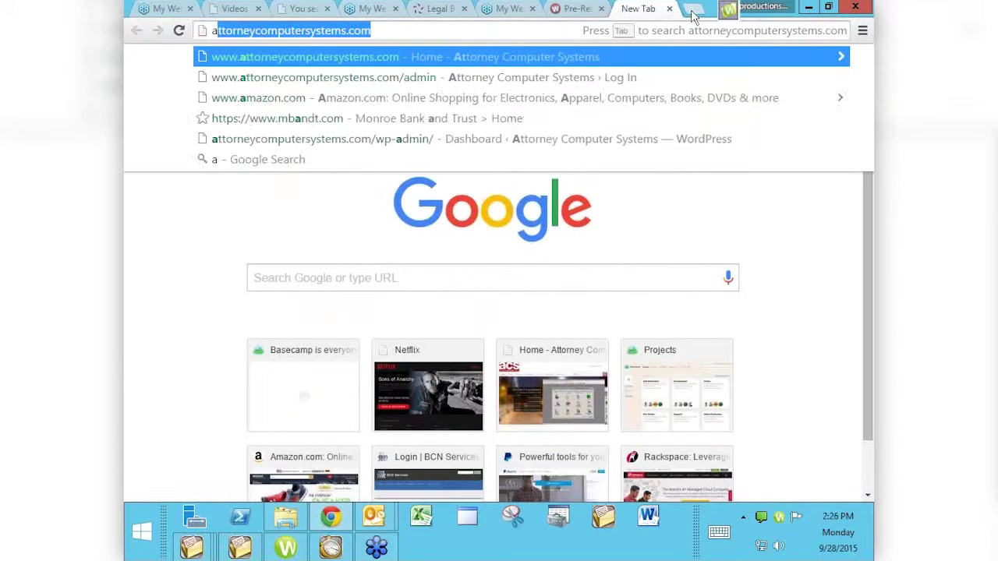
pyautogui.press('Return')
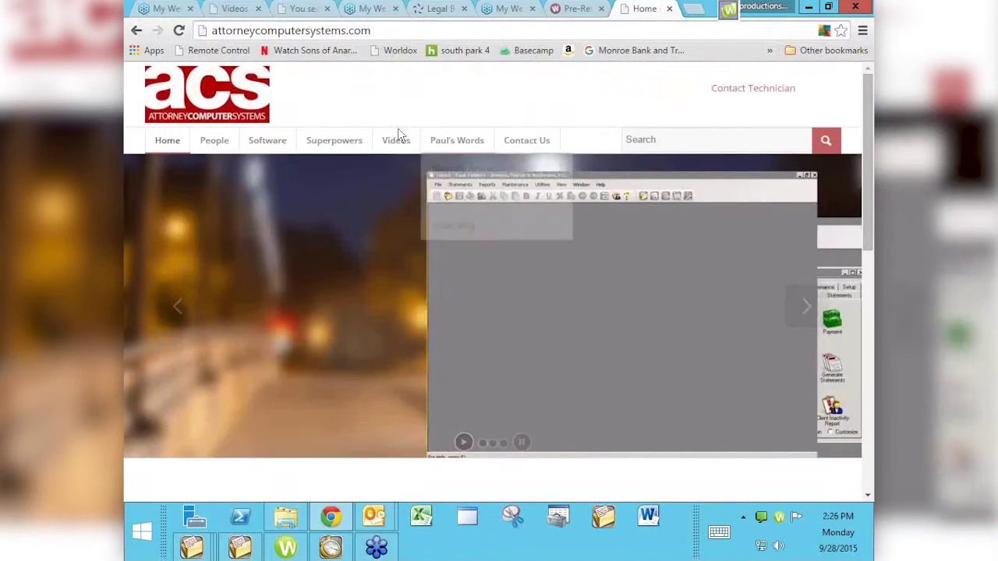
# Open the PracticeMaster Virtual User Group Meetings page and look through the session announcement and past recordings
pyautogui.moveTo(397, 134)
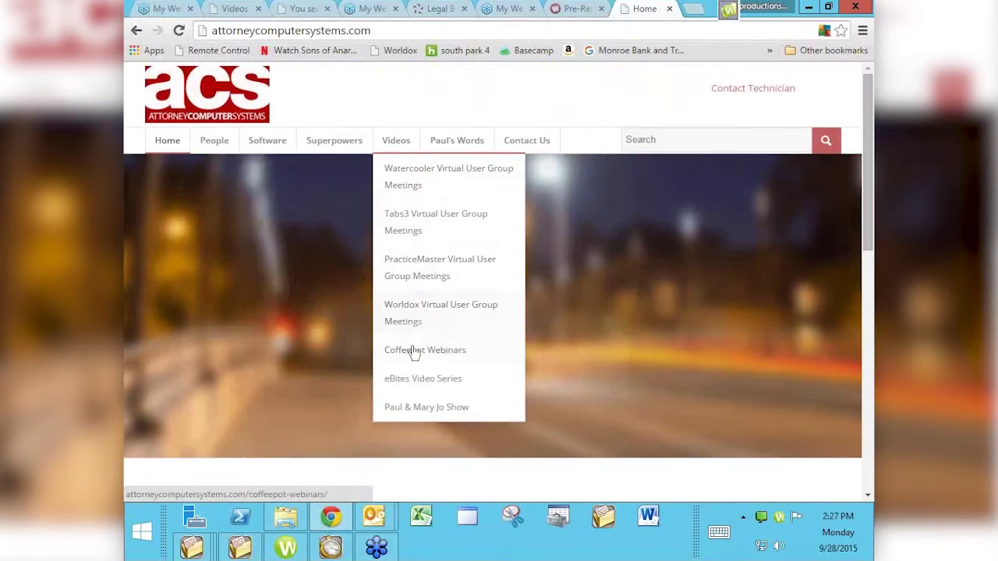
pyautogui.click(411, 271)
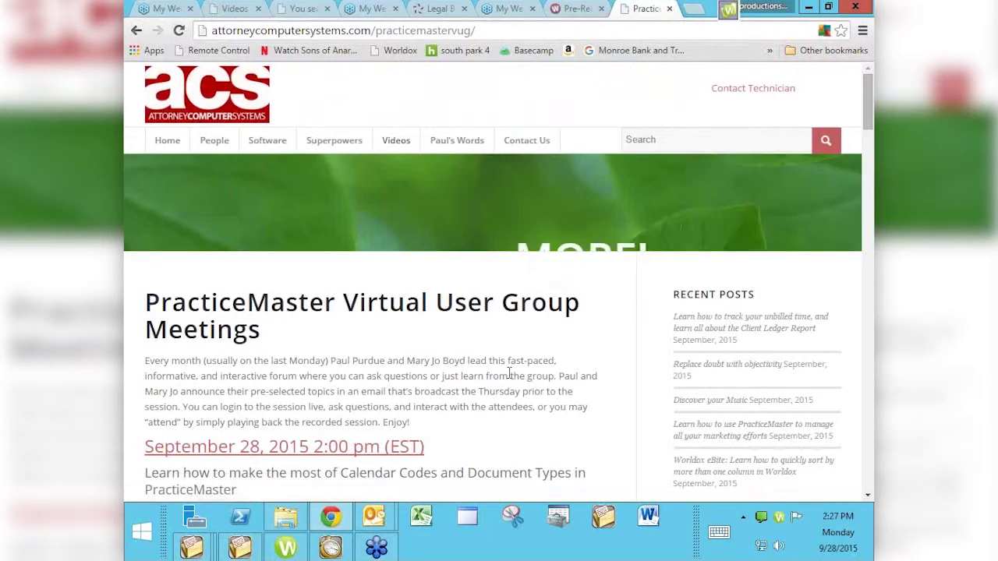
pyautogui.scroll(-3, 508, 373)
pyautogui.scroll(-1, 508, 374)
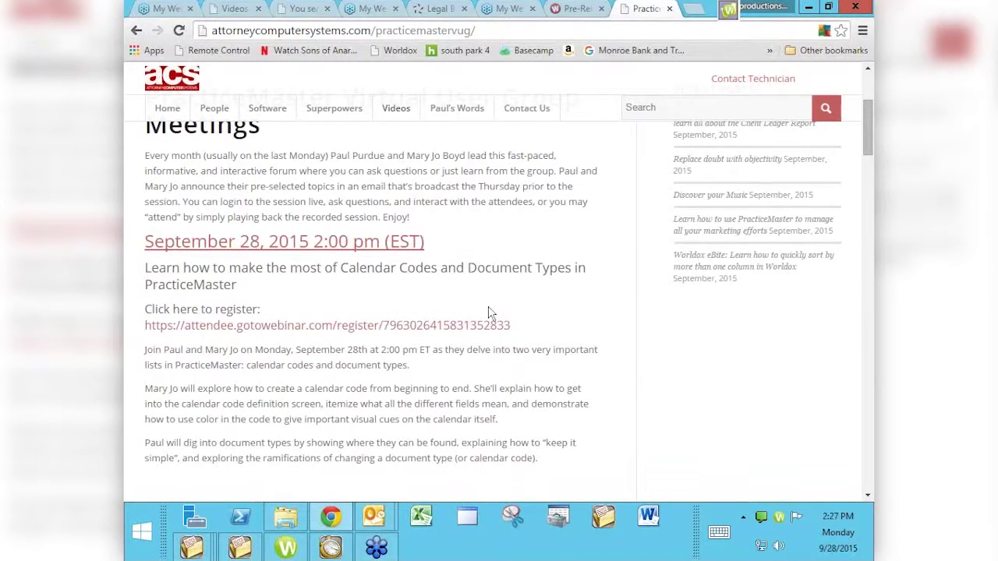
pyautogui.scroll(-4, 490, 312)
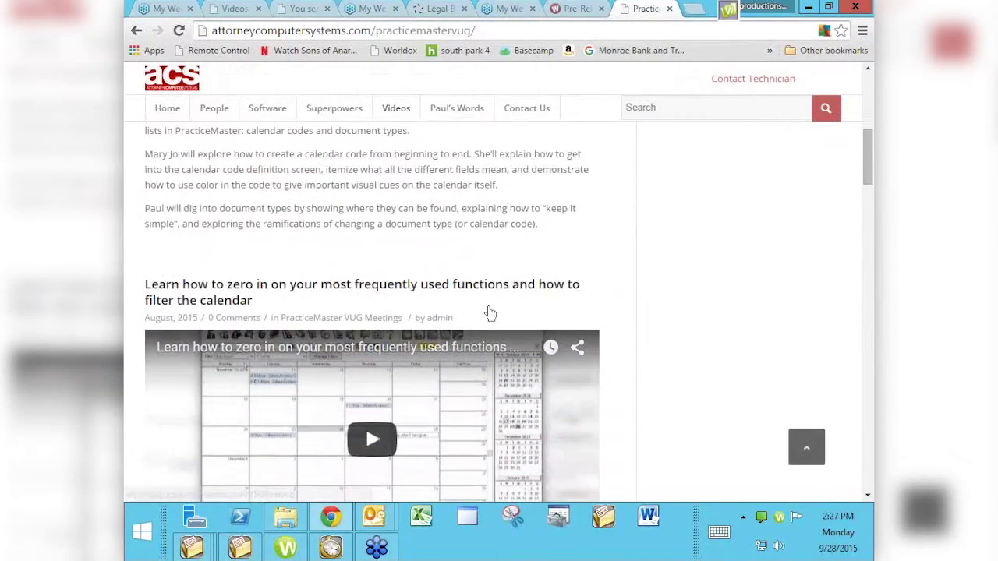
pyautogui.scroll(-5, 490, 312)
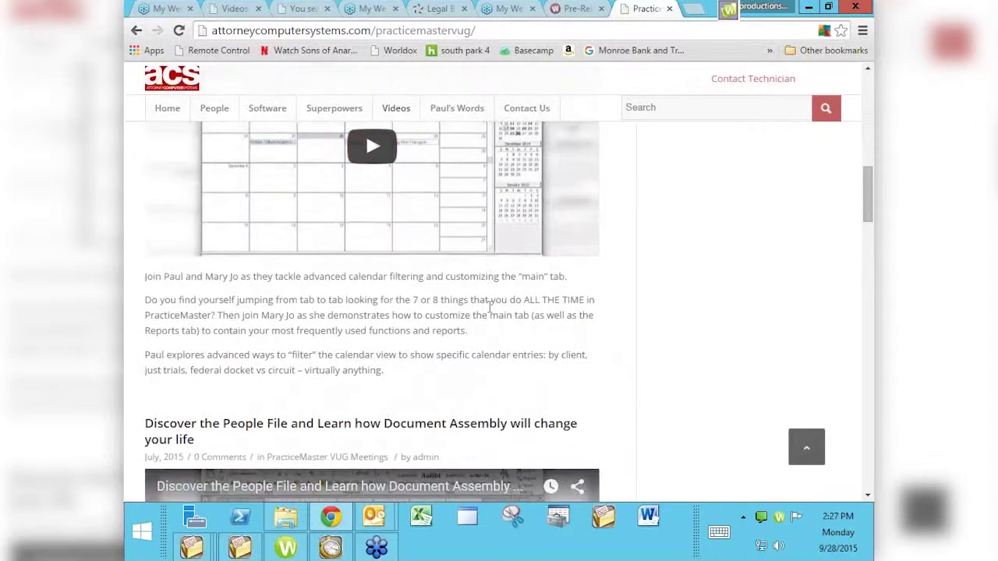
pyautogui.scroll(-5, 490, 311)
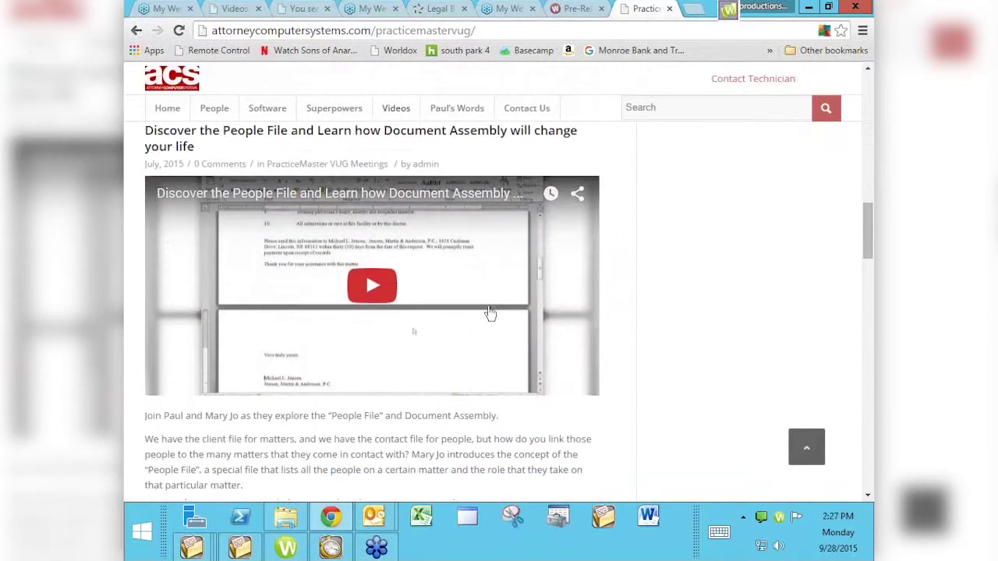
pyautogui.scroll(-3, 489, 312)
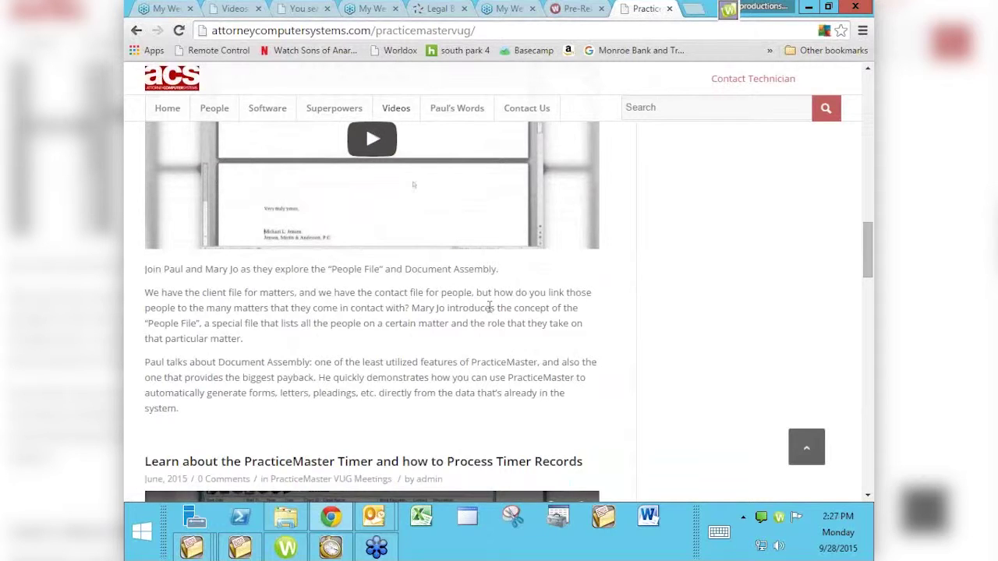
# Open the site's Videos overview page and look through its video categories, returning to the start of the page
pyautogui.click(398, 115)
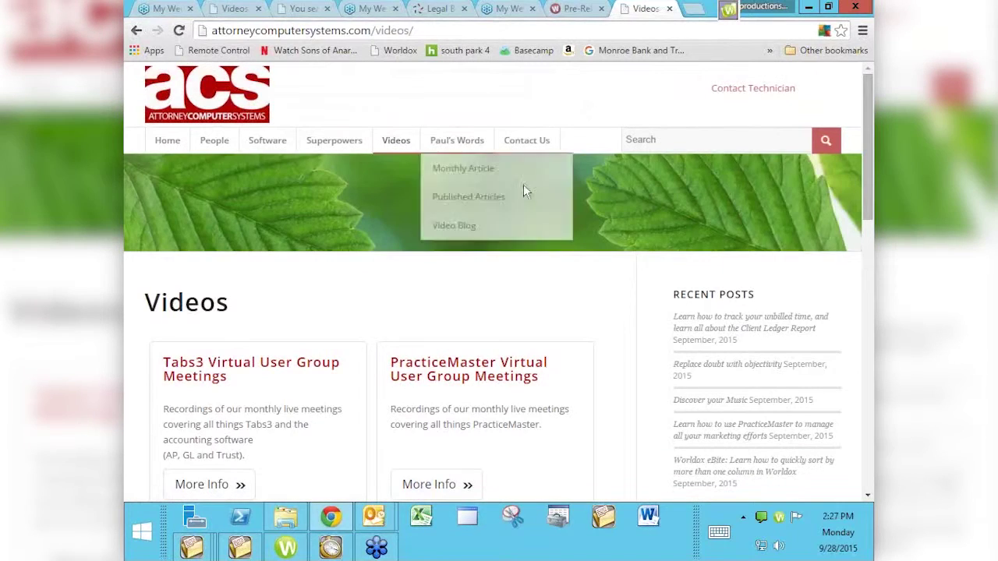
pyautogui.scroll(-2, 612, 299)
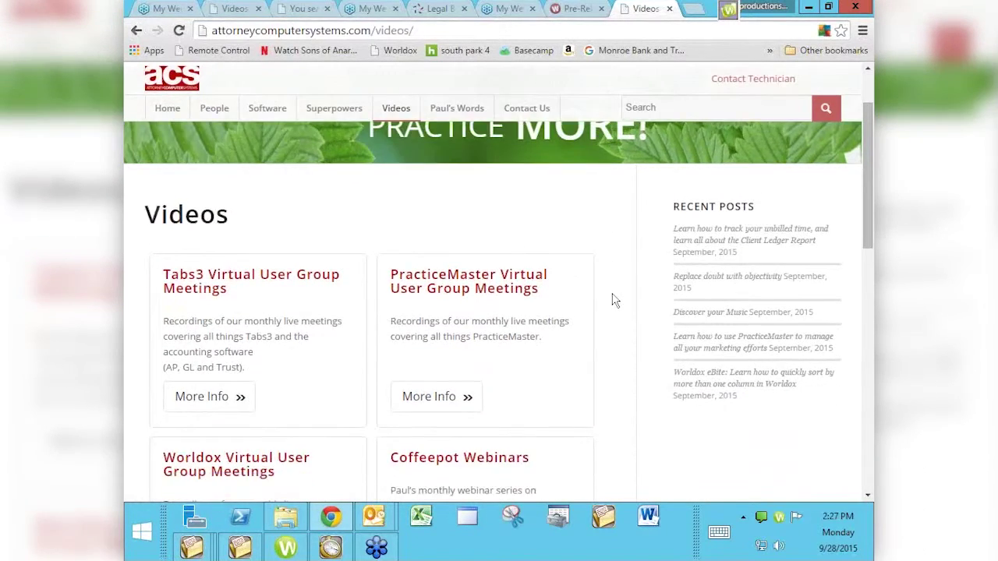
pyautogui.scroll(-2, 614, 300)
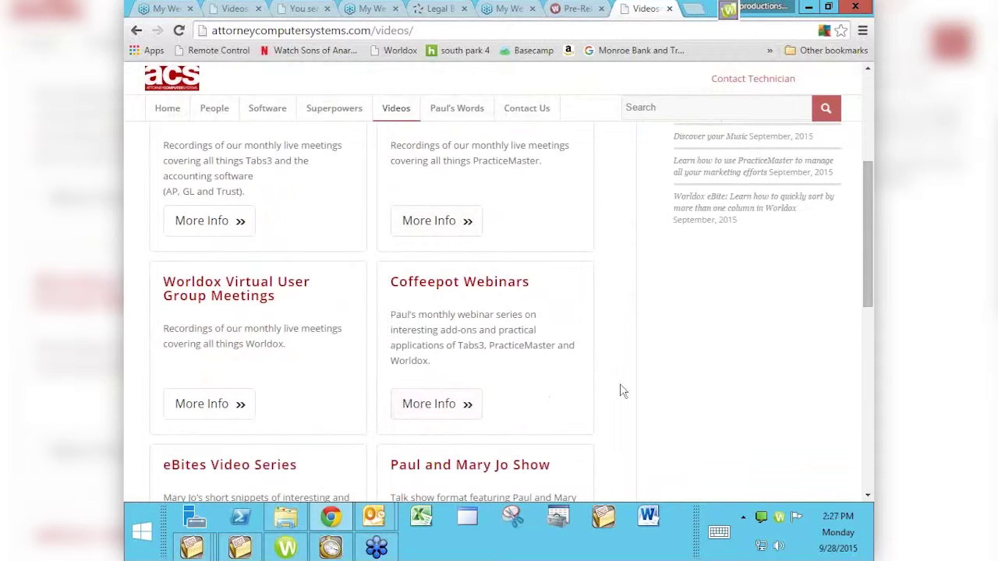
pyautogui.scroll(-2, 615, 392)
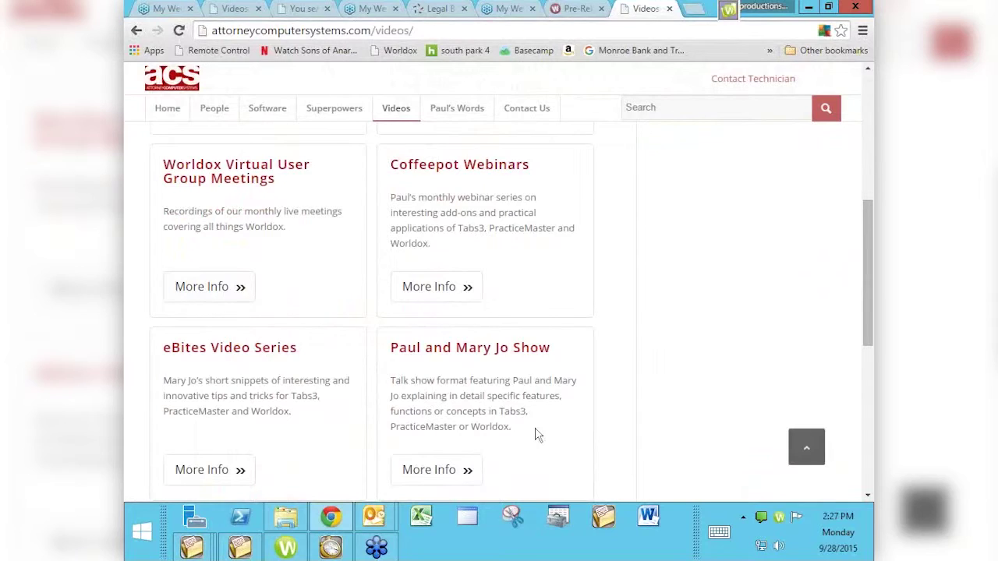
pyautogui.scroll(4, 536, 434)
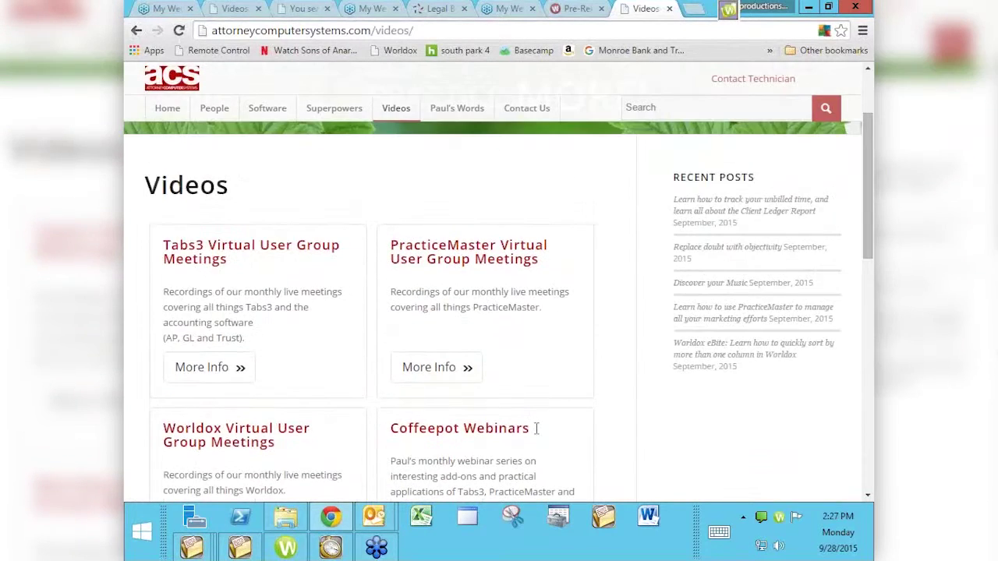
pyautogui.scroll(3, 537, 428)
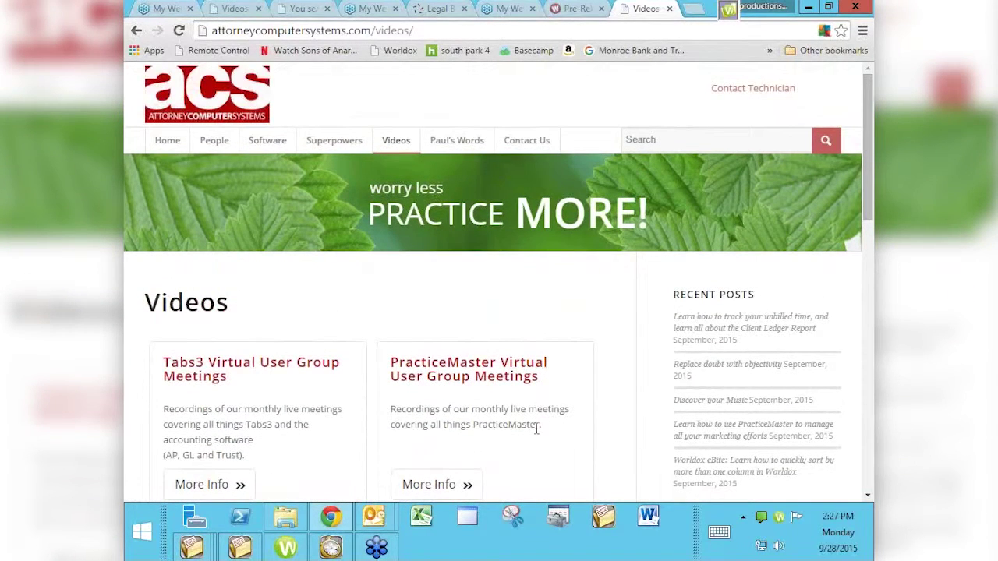
# Search the site for "email statements" and look over the first results
pyautogui.click(661, 141)
pyautogui.write('email statements')
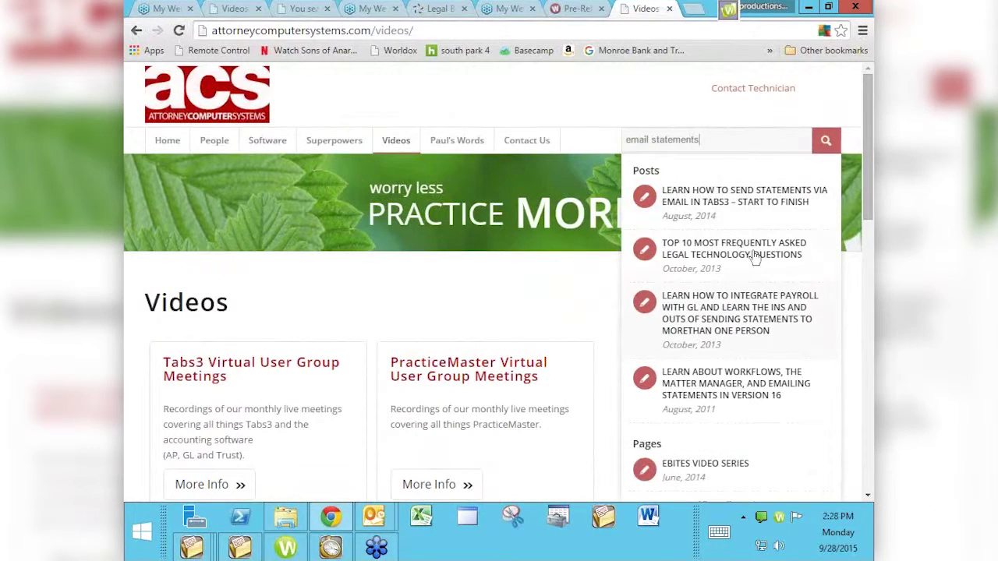
pyautogui.press('Return')
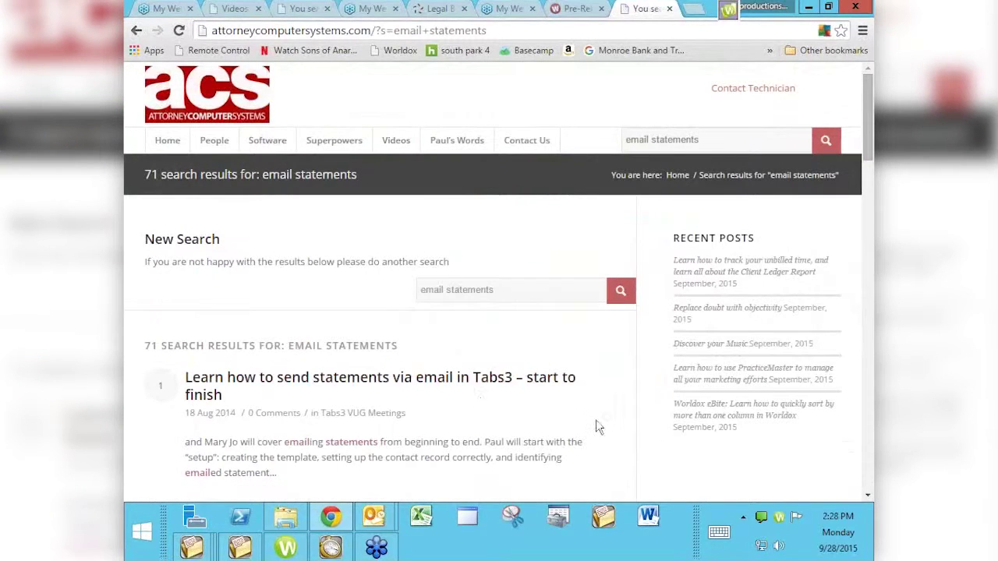
pyautogui.scroll(-1, 597, 427)
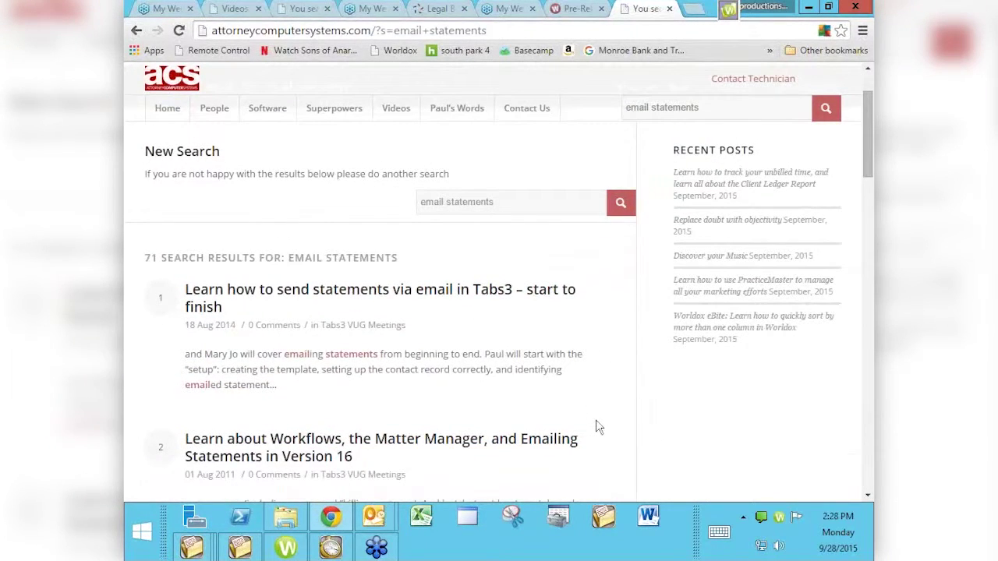